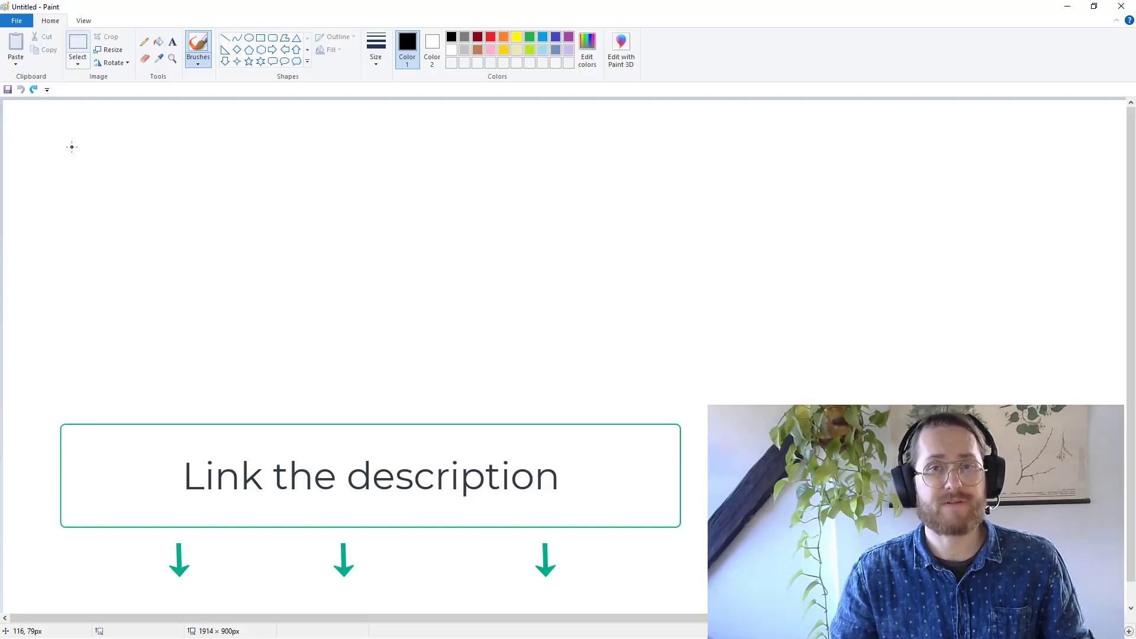
Handwrite x̄ ≠ μ, s ≠ σ, and an x̄ with arrows on both sides on the Paint canvas
mouse_move(79, 142)
mouse_down()
mouse_move(61, 164)
mouse_move(83, 164)
mouse_move(84, 131)
mouse_move(135, 148)
mouse_move(133, 159)
mouse_move(130, 144)
mouse_move(159, 153)
mouse_move(146, 181)
mouse_move(181, 143)
mouse_move(188, 165)
mouse_move(178, 160)
mouse_up()
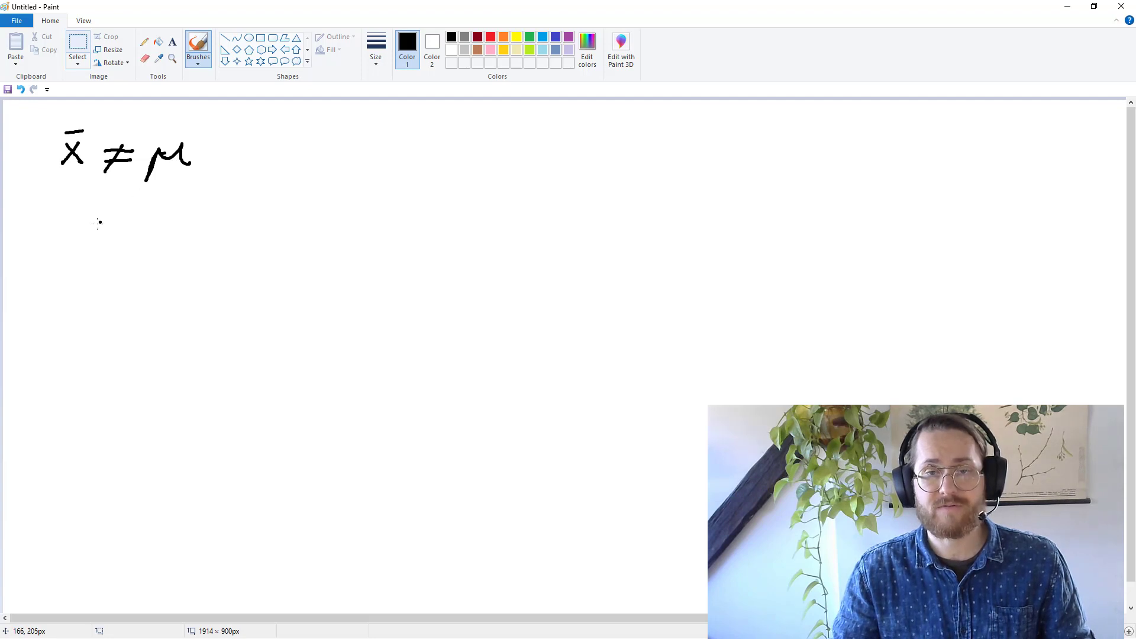
mouse_move(80, 211)
mouse_down()
mouse_move(66, 237)
mouse_move(134, 215)
mouse_move(115, 237)
mouse_up()
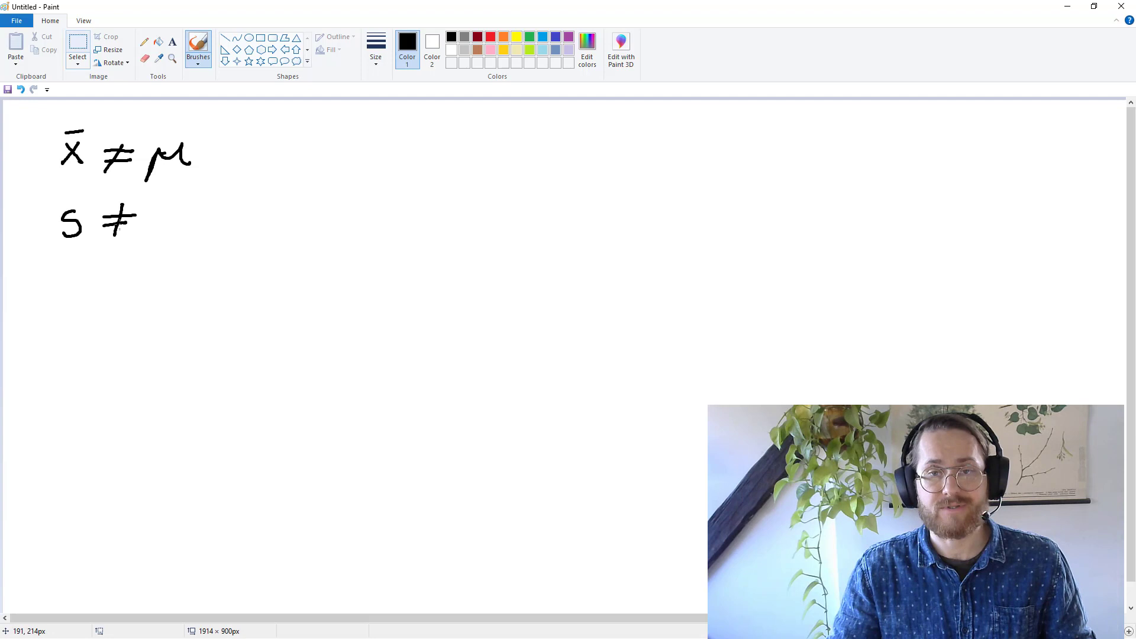
mouse_move(177, 216)
mouse_down()
mouse_move(159, 232)
mouse_move(184, 213)
mouse_up()
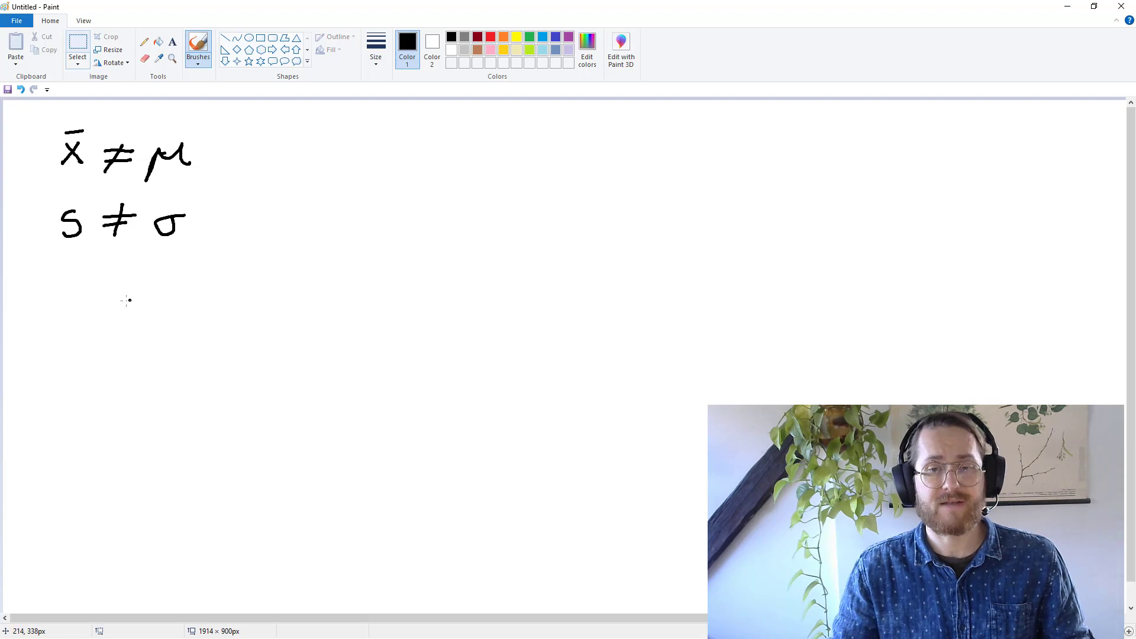
mouse_move(116, 298)
mouse_down()
mouse_move(101, 320)
mouse_move(115, 316)
mouse_move(120, 286)
mouse_up()
mouse_move(54, 312)
mouse_down()
mouse_move(95, 310)
mouse_move(62, 319)
mouse_up()
mouse_move(130, 307)
mouse_down()
mouse_move(166, 296)
mouse_move(168, 314)
mouse_up()
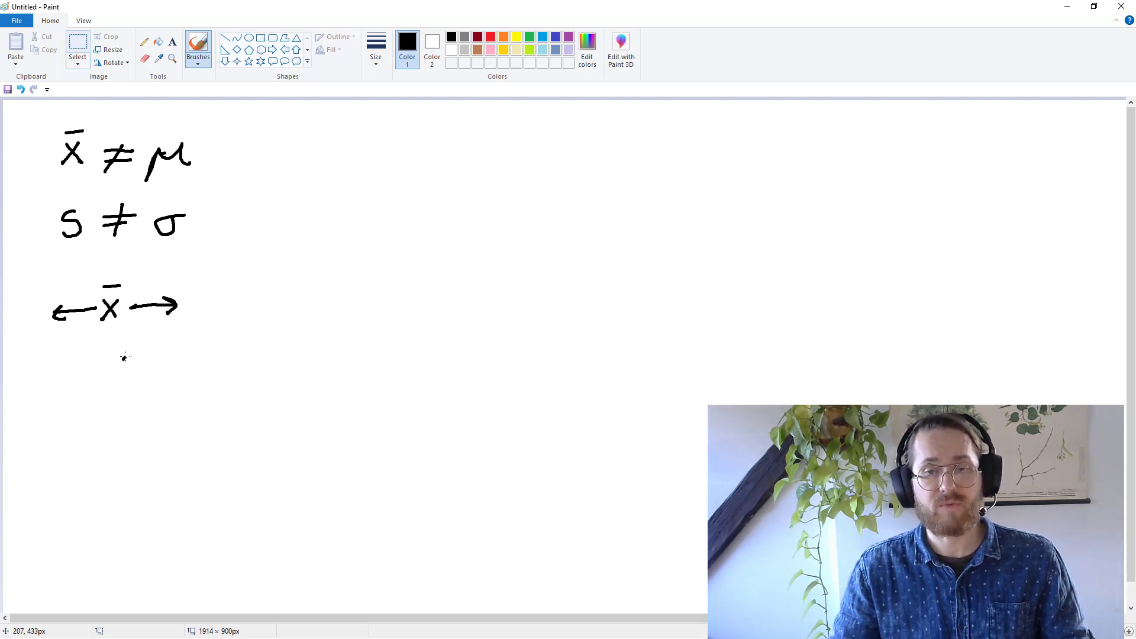
Brush a smaller ←x̄→ below the first one, then circle the formulas and undo the circle
drag(126, 357, 103, 382)
mouse_move(107, 362)
mouse_down()
mouse_move(122, 376)
mouse_move(110, 351)
mouse_move(123, 351)
mouse_move(82, 371)
mouse_move(158, 368)
mouse_up()
drag(146, 361, 151, 375)
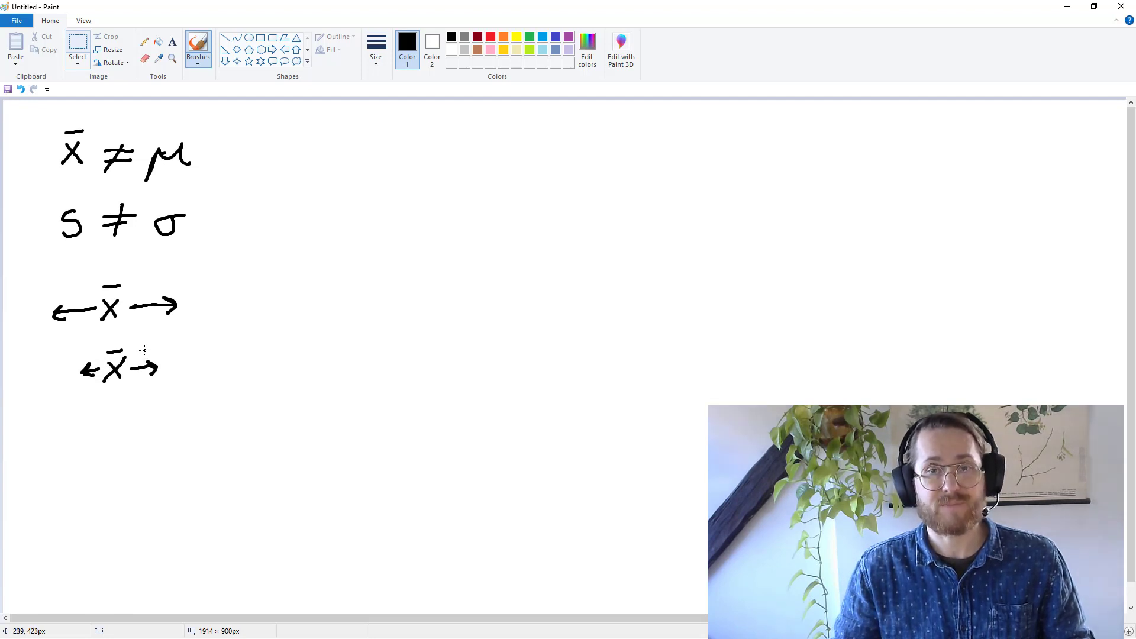
mouse_move(130, 261)
mouse_down()
mouse_move(184, 249)
mouse_move(210, 198)
mouse_move(176, 140)
mouse_move(106, 130)
mouse_move(53, 172)
mouse_move(73, 242)
mouse_move(132, 250)
mouse_up()
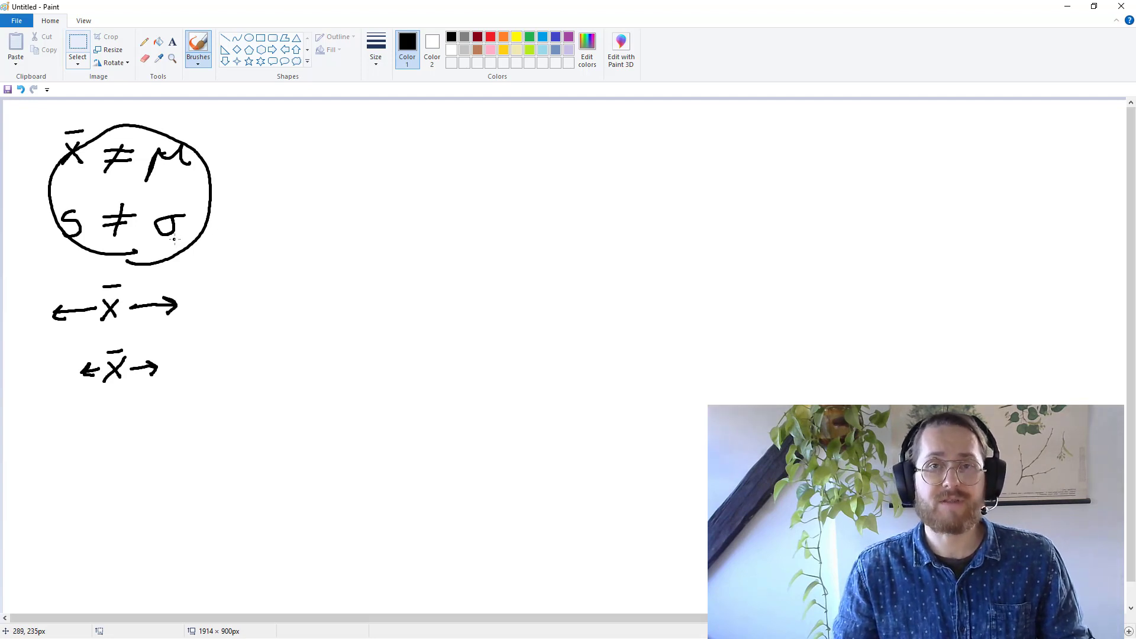
key(ctrl+z)
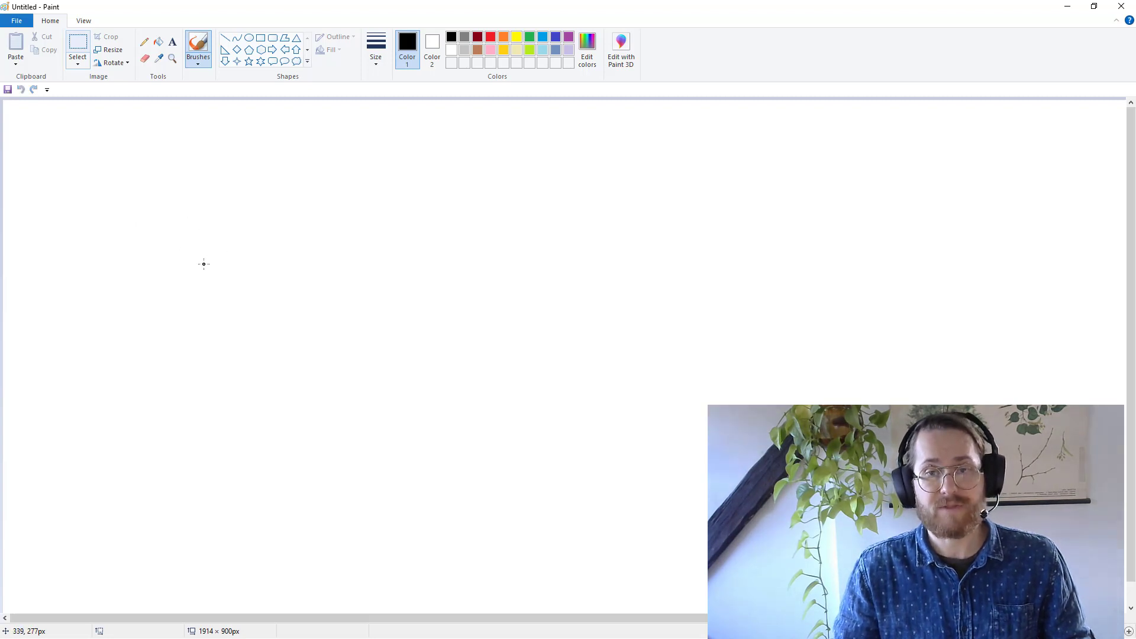
Draw x̄ under a vertical centre line, a bell curve through it, and a cut-off line in each tail
mouse_move(217, 254)
mouse_down()
mouse_move(198, 280)
mouse_move(216, 277)
mouse_move(224, 241)
mouse_move(209, 214)
mouse_move(202, 129)
mouse_up()
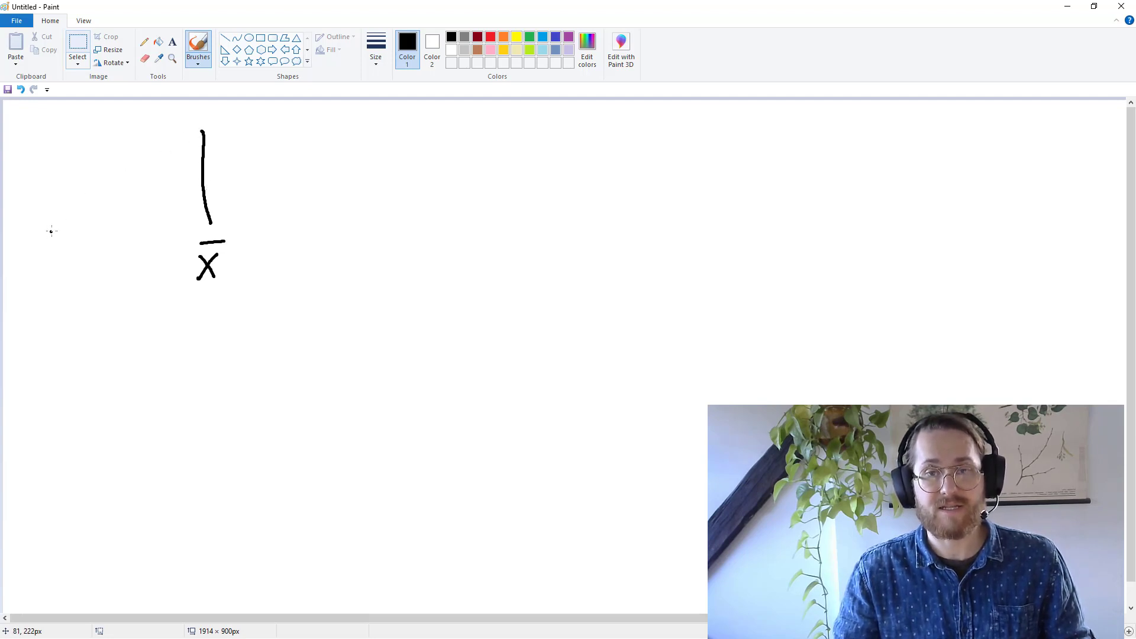
mouse_move(51, 231)
mouse_down()
mouse_move(170, 142)
mouse_move(225, 127)
mouse_move(269, 186)
mouse_move(318, 214)
mouse_move(365, 216)
mouse_up()
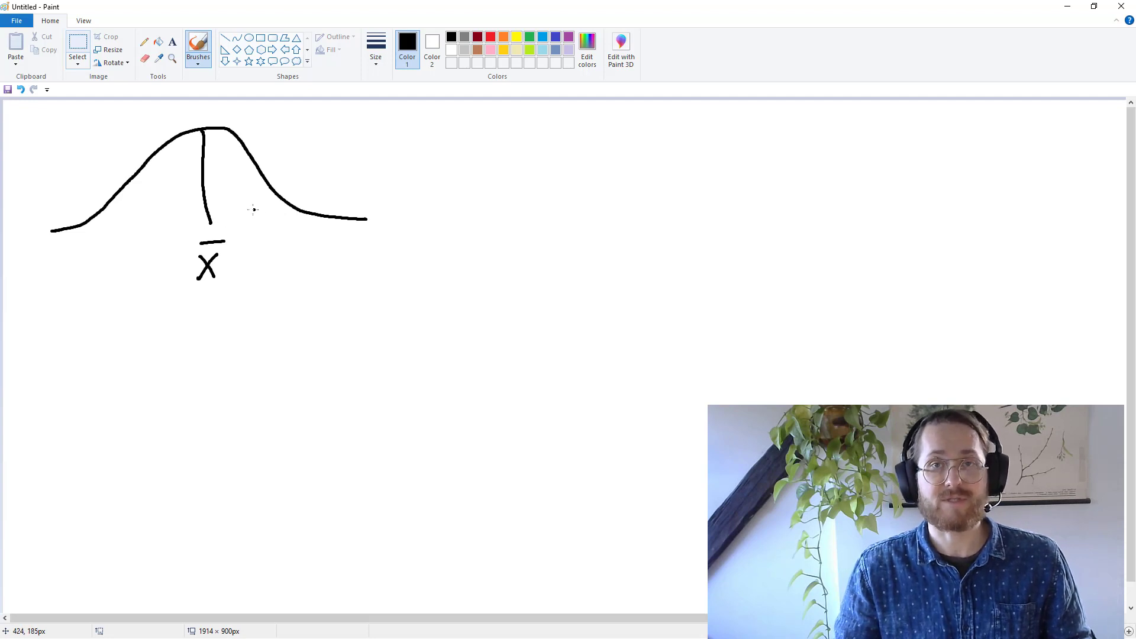
drag(258, 168, 256, 205)
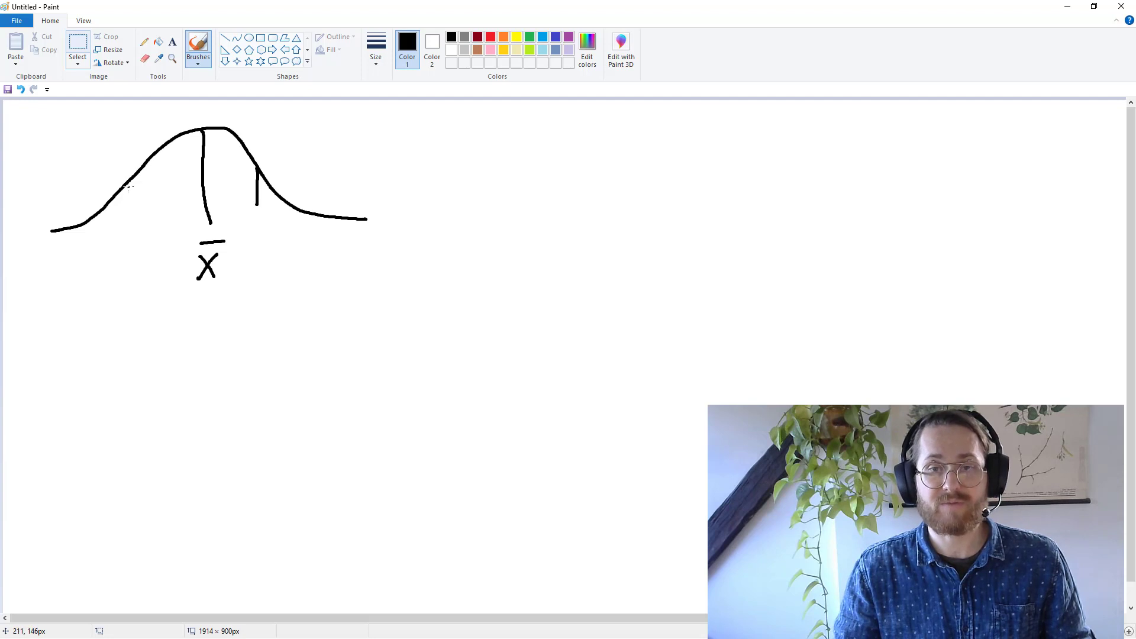
drag(128, 186, 132, 226)
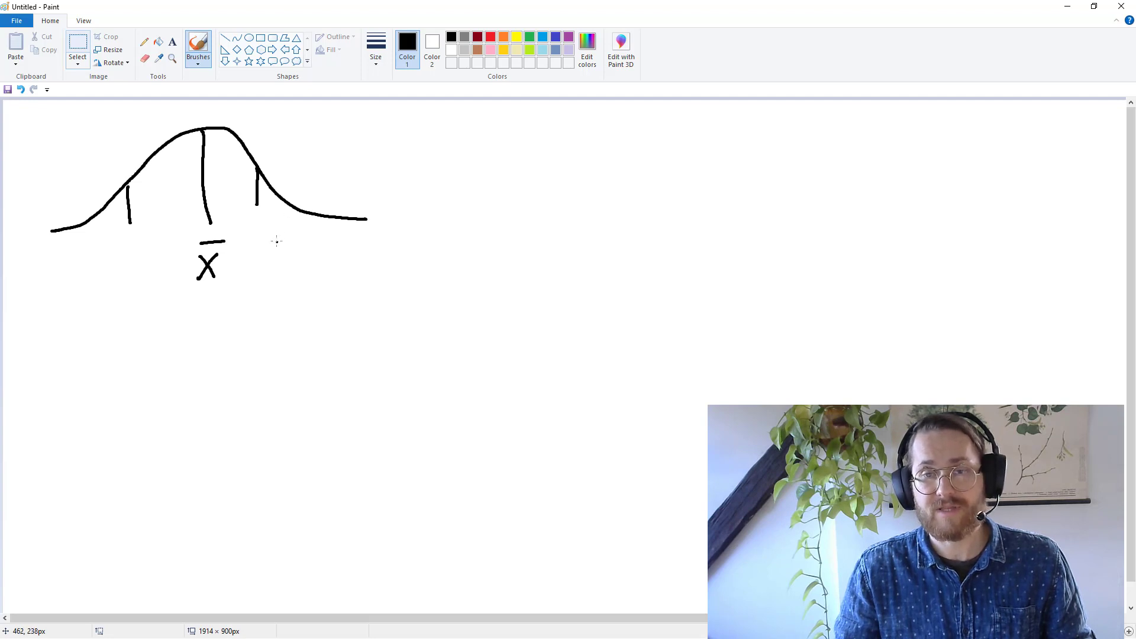
Hatch the right tail of the bell curve and label it 2,5
mouse_move(275, 238)
mouse_down()
mouse_move(306, 260)
mouse_move(323, 236)
mouse_move(313, 259)
mouse_up()
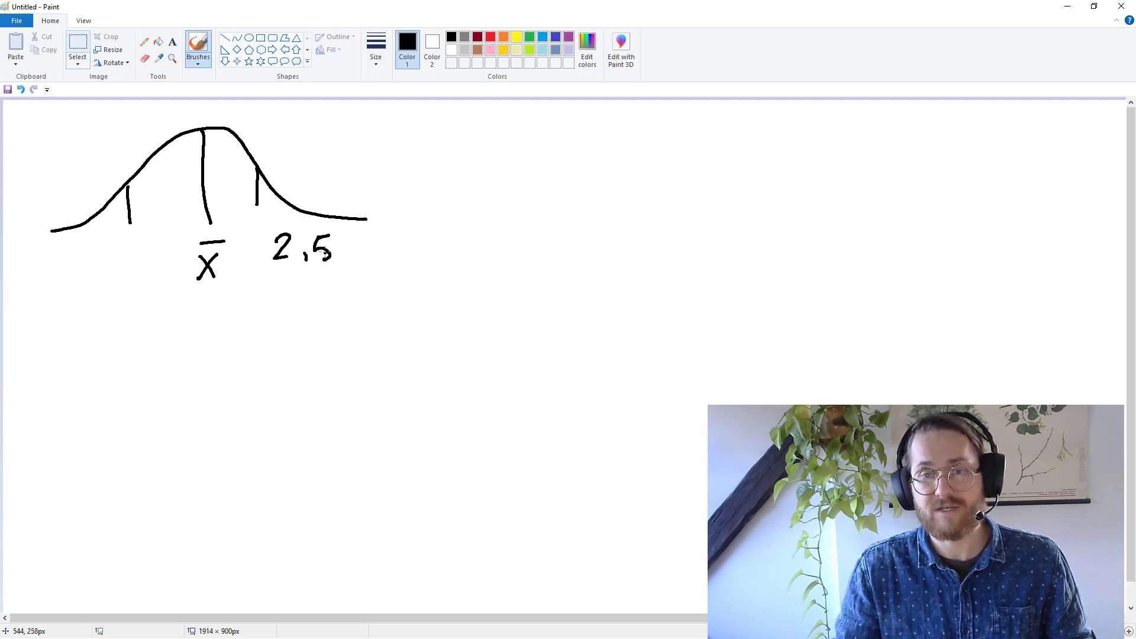
mouse_move(259, 198)
mouse_down()
mouse_move(271, 191)
mouse_move(291, 208)
mouse_up()
click(266, 217)
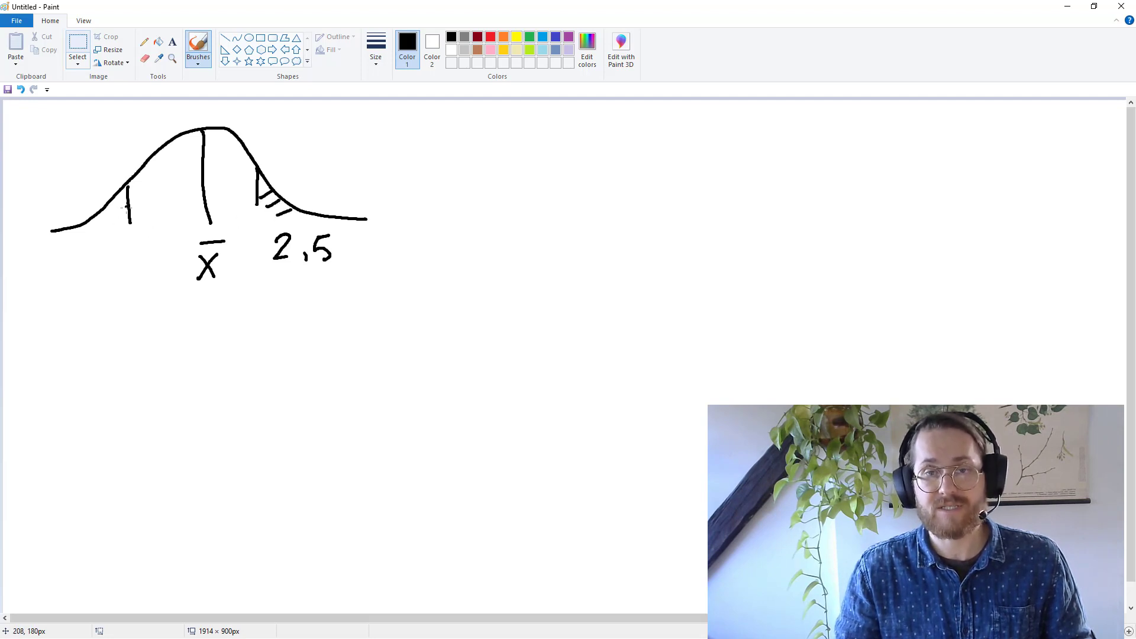
Hatch the left tail, label it 2,5%, and write α = 5% to the right of the curve
mouse_move(84, 257)
mouse_down()
mouse_move(122, 269)
mouse_move(127, 247)
mouse_move(134, 265)
mouse_move(154, 238)
mouse_up()
mouse_move(169, 233)
mouse_down()
mouse_move(164, 256)
mouse_move(176, 253)
mouse_up()
mouse_move(116, 201)
mouse_down()
mouse_move(136, 218)
mouse_move(102, 233)
mouse_up()
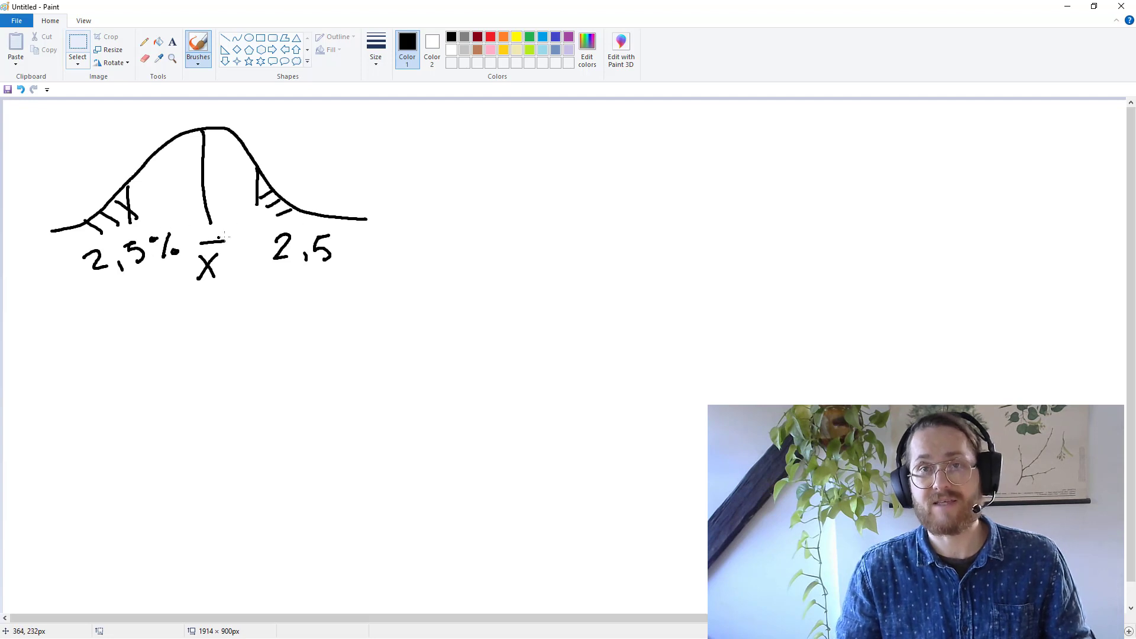
mouse_move(432, 156)
mouse_down()
mouse_move(392, 173)
mouse_move(405, 157)
mouse_move(422, 177)
mouse_move(495, 154)
mouse_move(492, 185)
mouse_up()
mouse_move(536, 155)
mouse_down()
mouse_move(543, 194)
mouse_move(569, 185)
mouse_up()
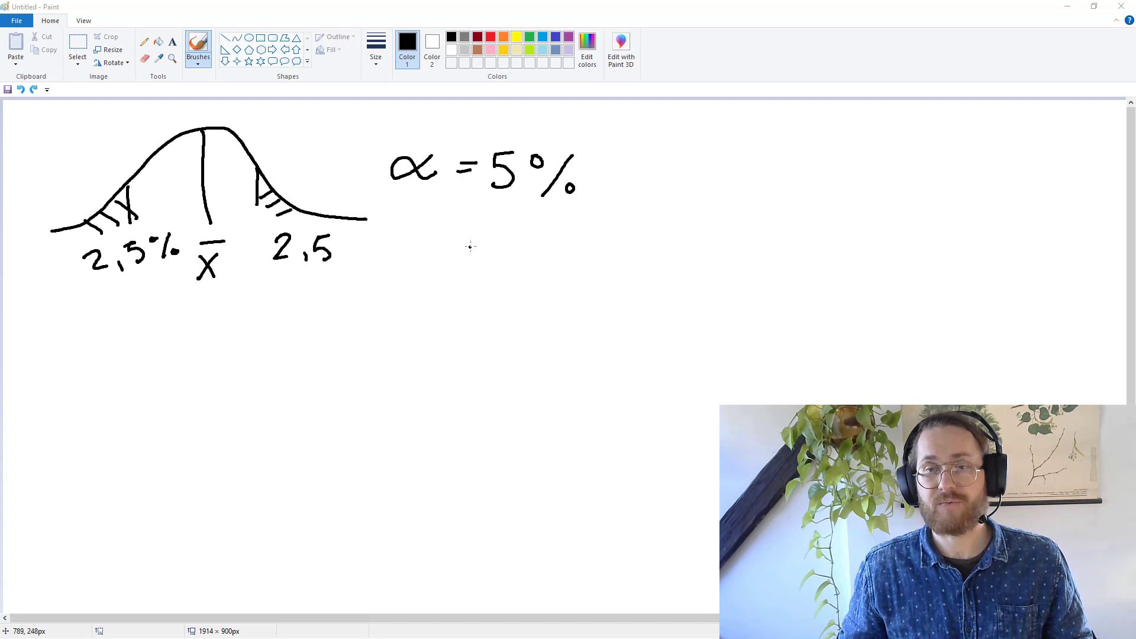
Write 95% under α = 5%, then retrace the left and right tail cut-off lines
drag(485, 240, 486, 276)
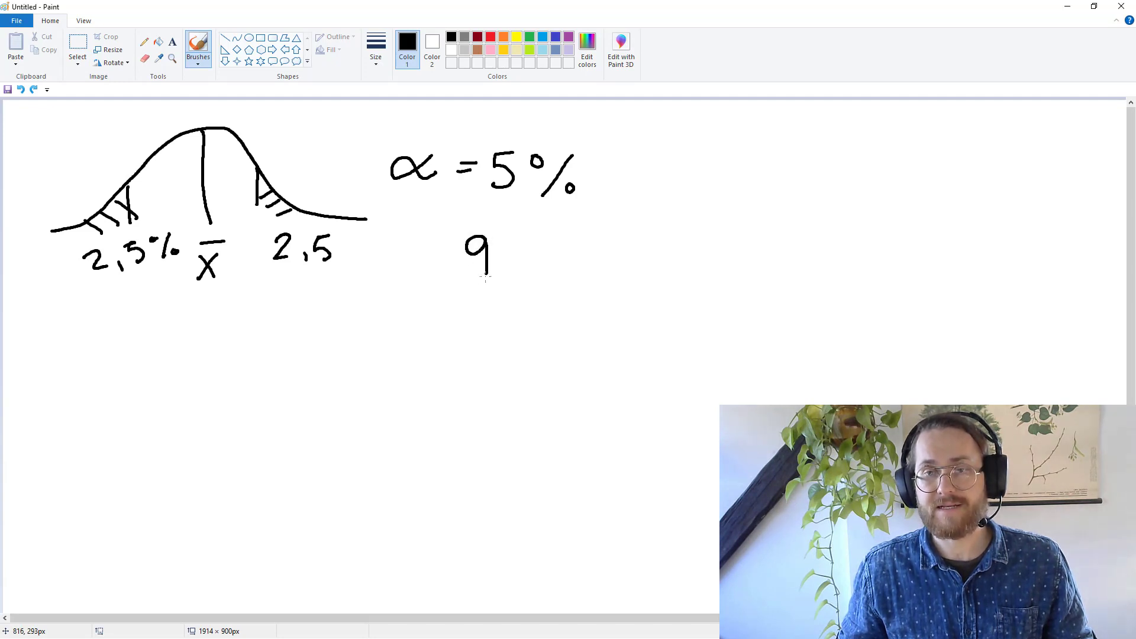
mouse_move(519, 234)
mouse_down()
mouse_move(526, 260)
mouse_move(507, 274)
mouse_move(550, 239)
mouse_up()
drag(585, 235, 565, 280)
mouse_move(591, 266)
mouse_down()
mouse_move(584, 277)
mouse_move(591, 267)
mouse_up()
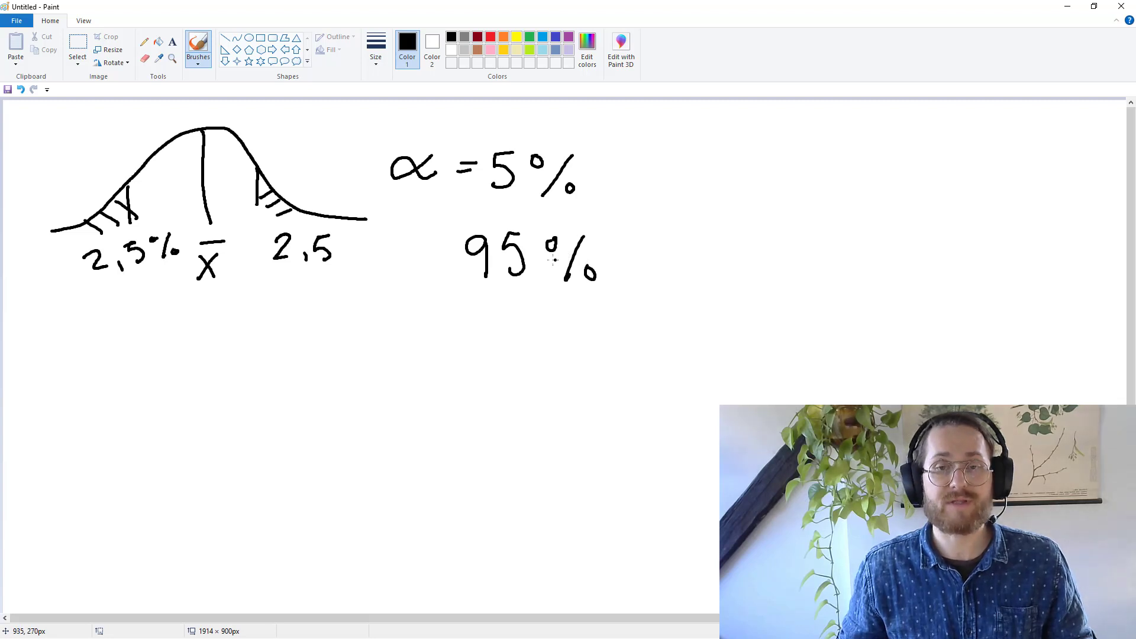
drag(126, 179, 129, 208)
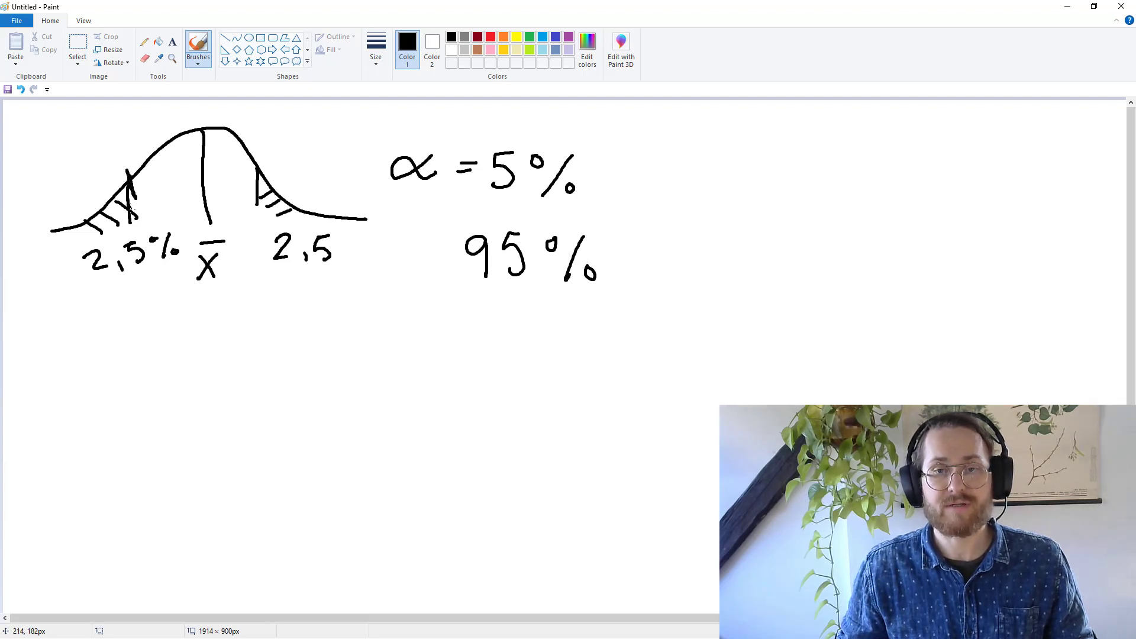
drag(260, 148, 266, 199)
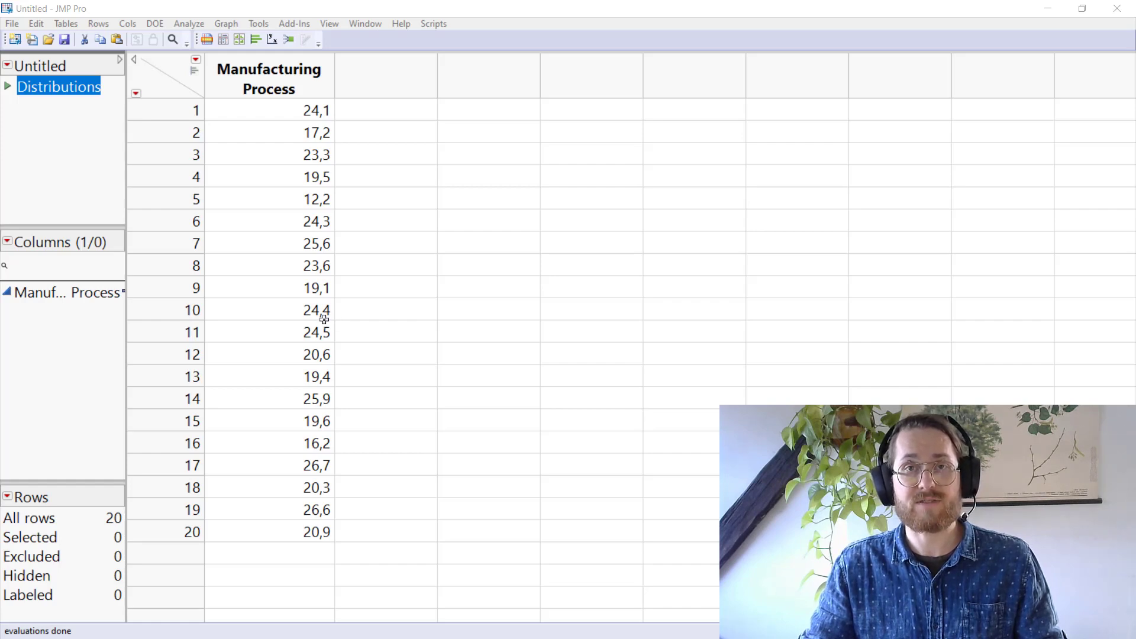
Run the Distributions table script to show the Manufacturing Process histogram, with mean 21,7 and 95% limits 19,9–23,5
double_click(7, 89)
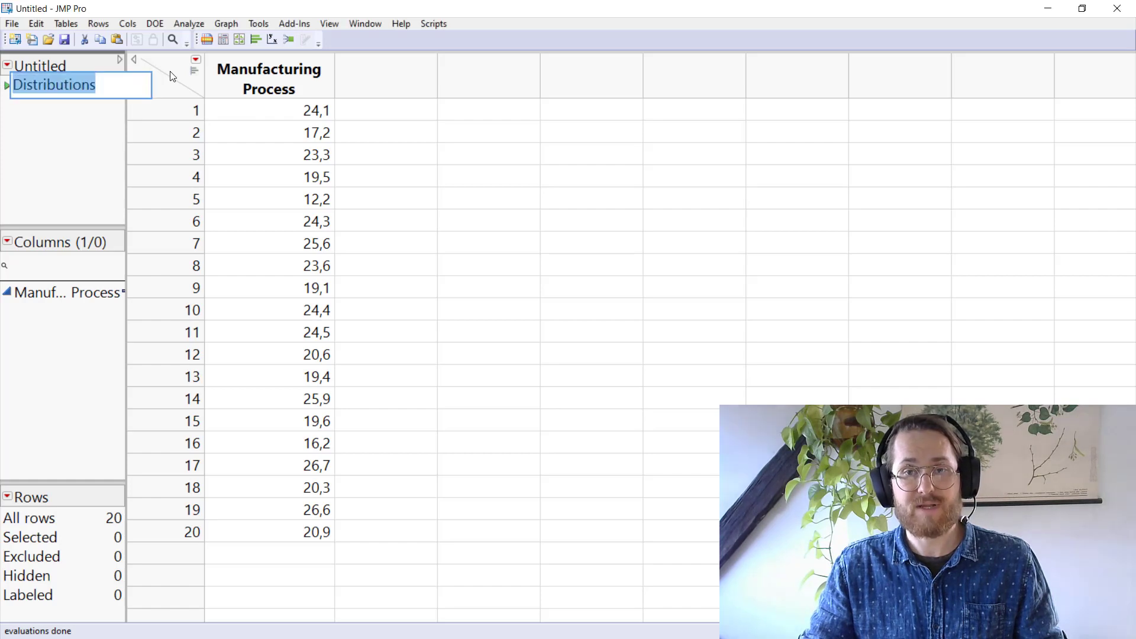
click(7, 89)
Move the Manufacturing Process Distribution report to the left side of the screen, next to the data
drag(778, 158, 163, 35)
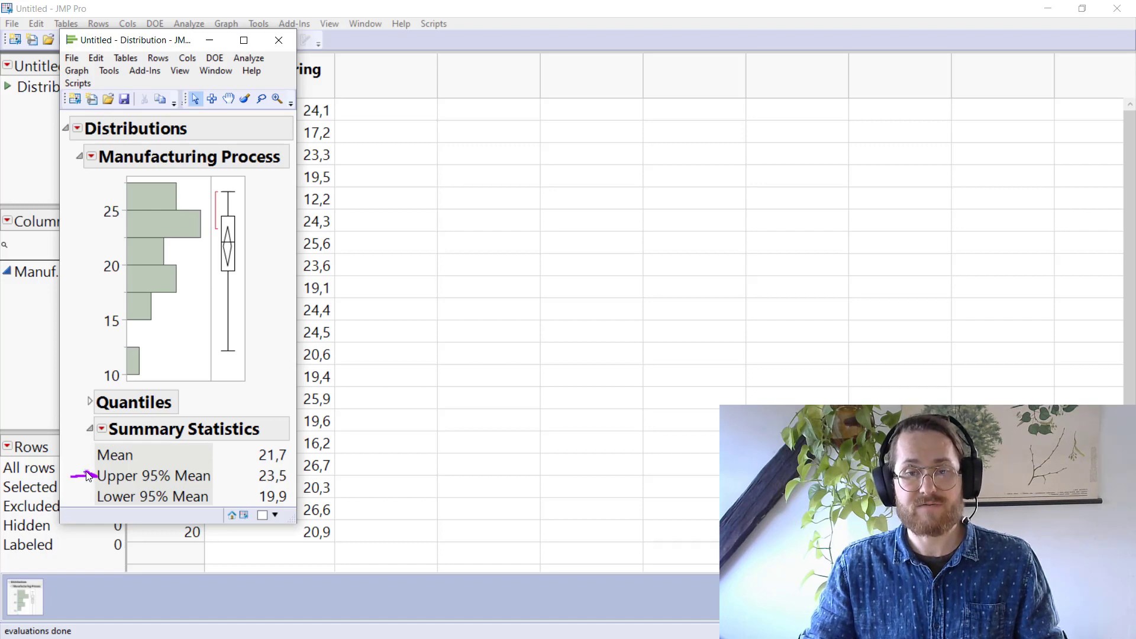
drag(90, 471, 91, 481)
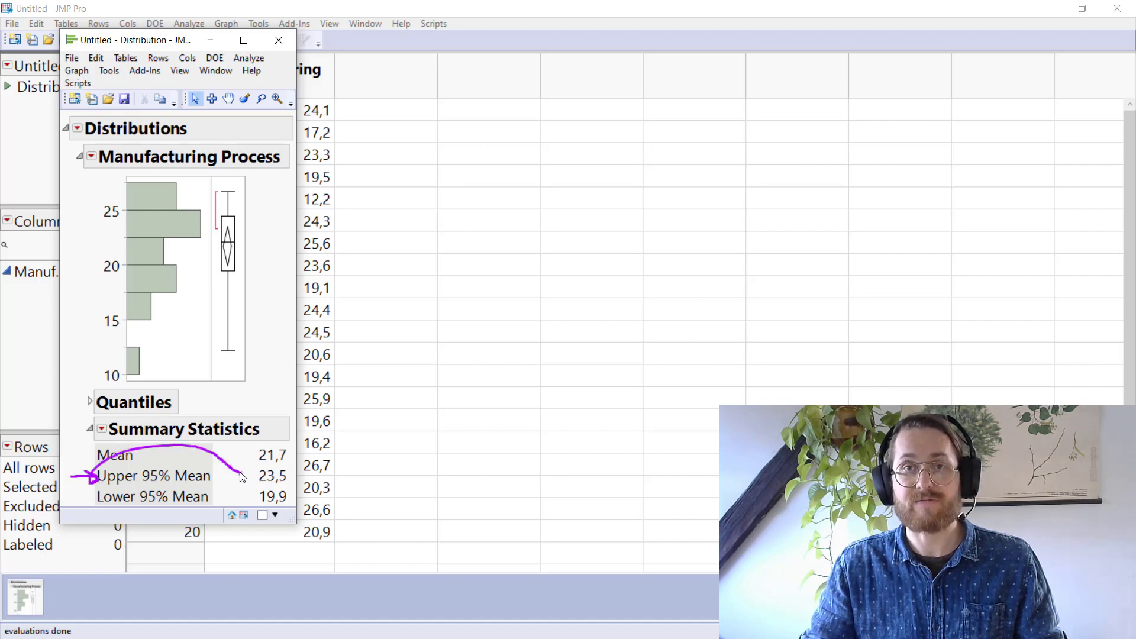
mouse_move(123, 495)
mouse_down()
mouse_move(185, 474)
mouse_move(246, 497)
mouse_up()
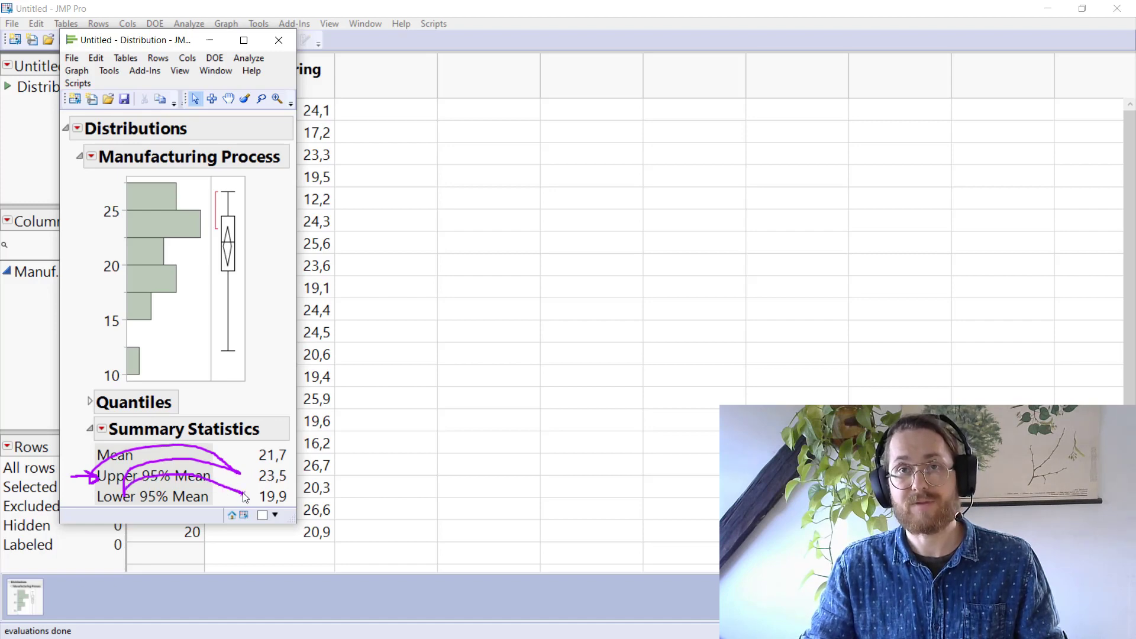
key(Escape)
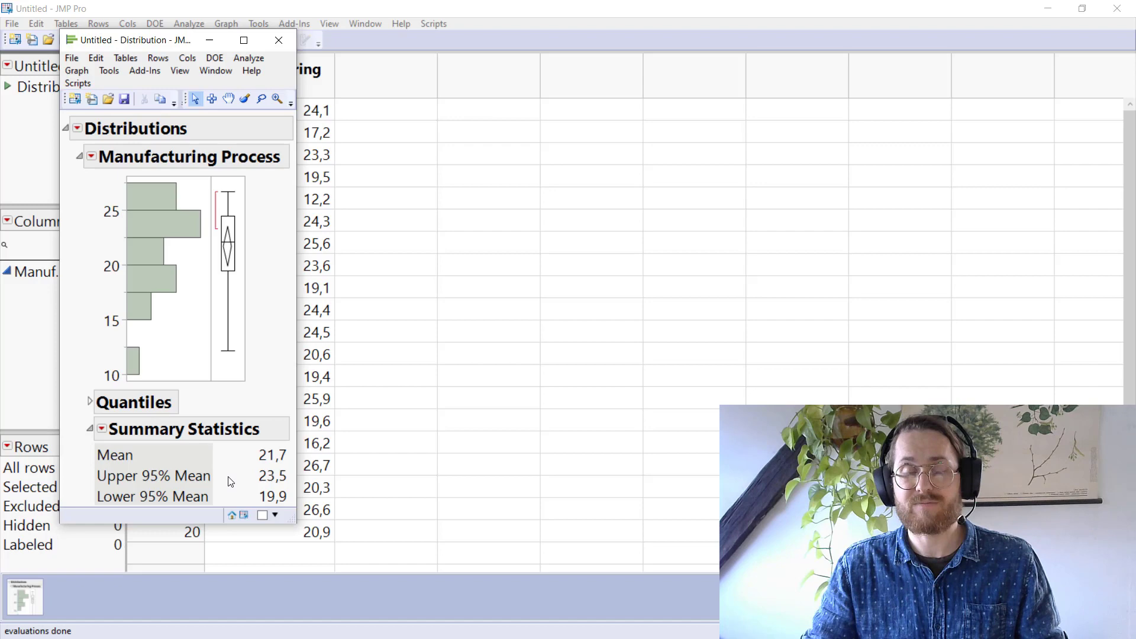
mouse_move(228, 481)
mouse_down()
mouse_move(253, 481)
mouse_move(228, 498)
mouse_up()
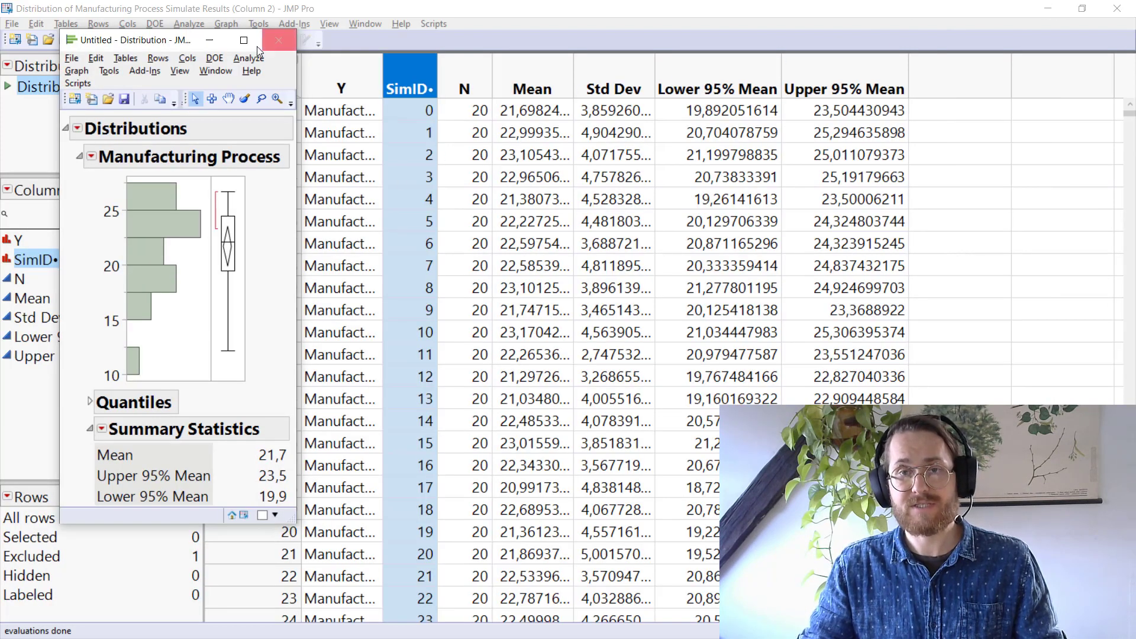
Put away the distribution report and select the Mean, Lower 95% Mean and Upper 95% Mean columns of the simulation results
click(212, 43)
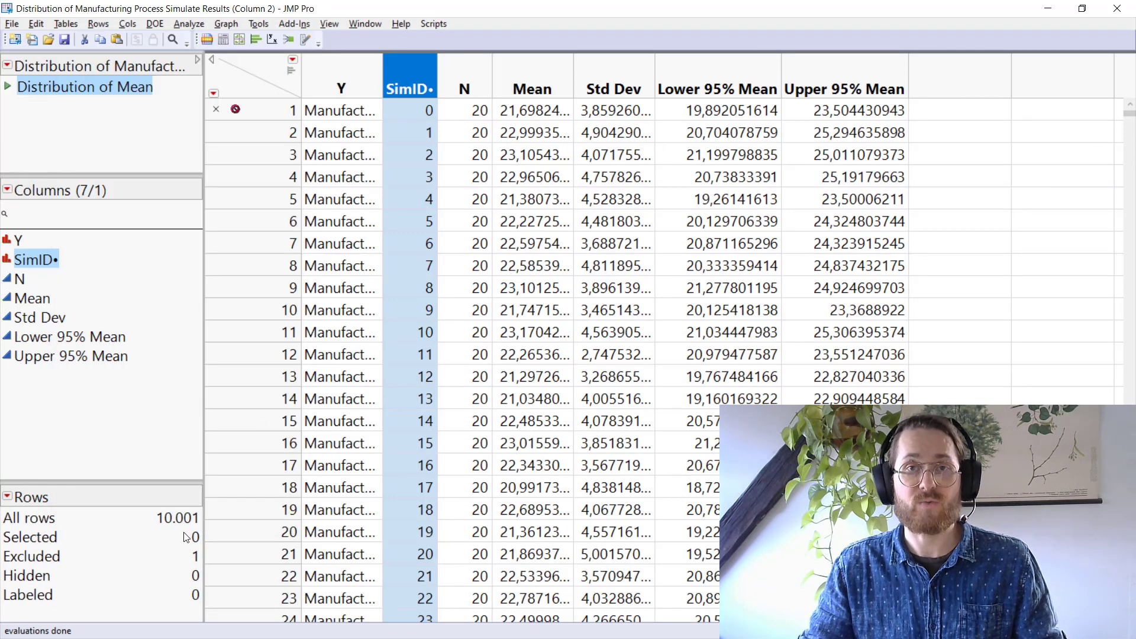
click(273, 109)
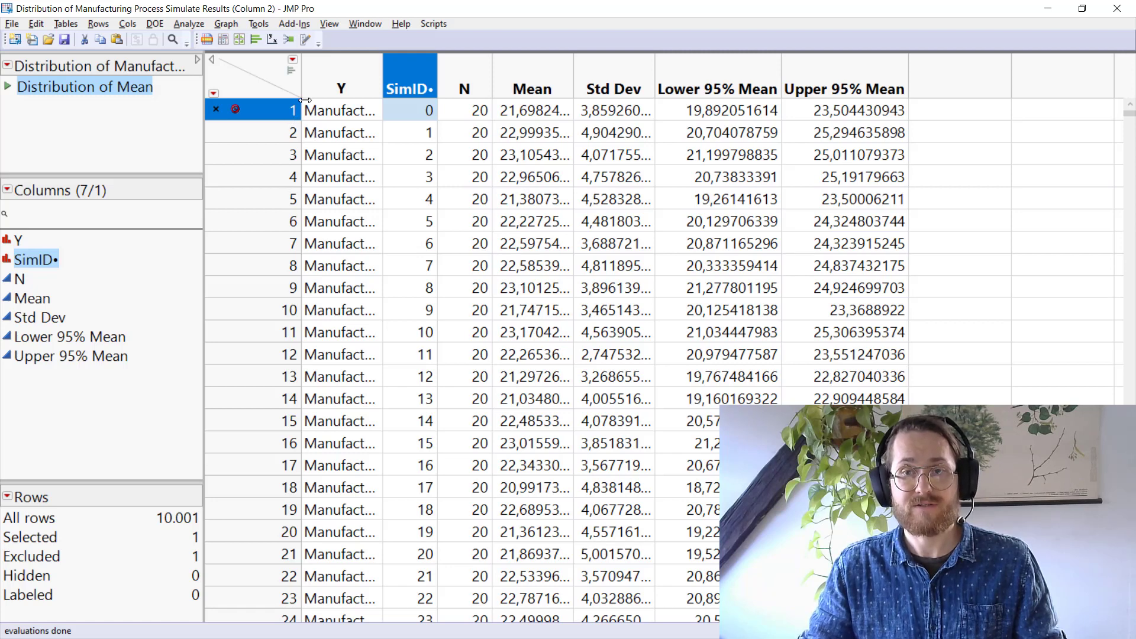
drag(445, 108, 460, 450)
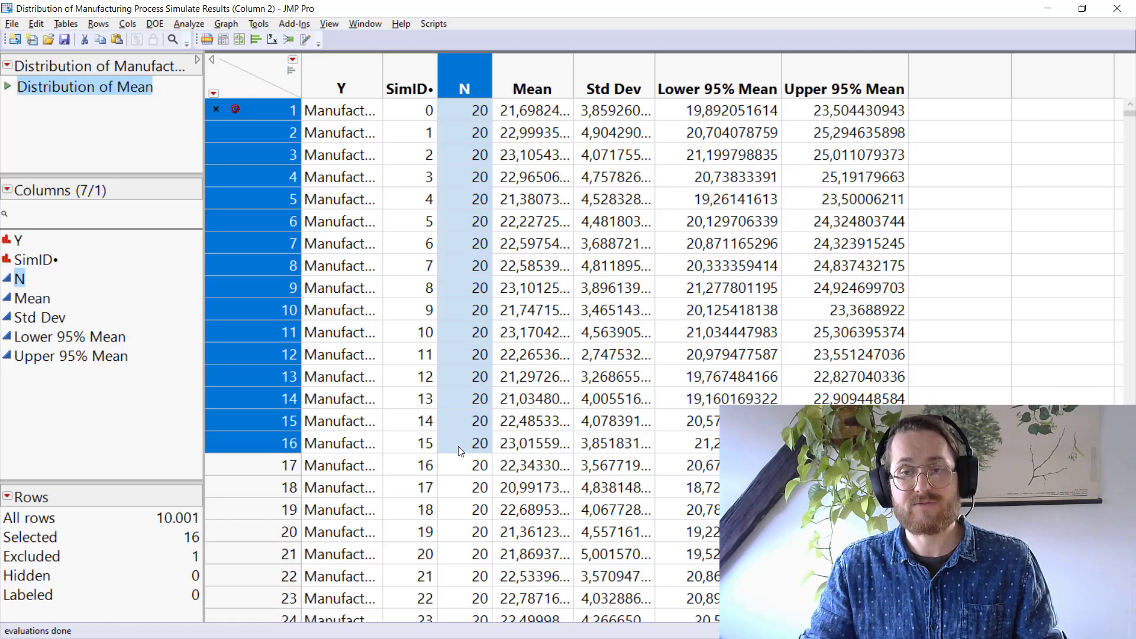
drag(397, 181, 403, 419)
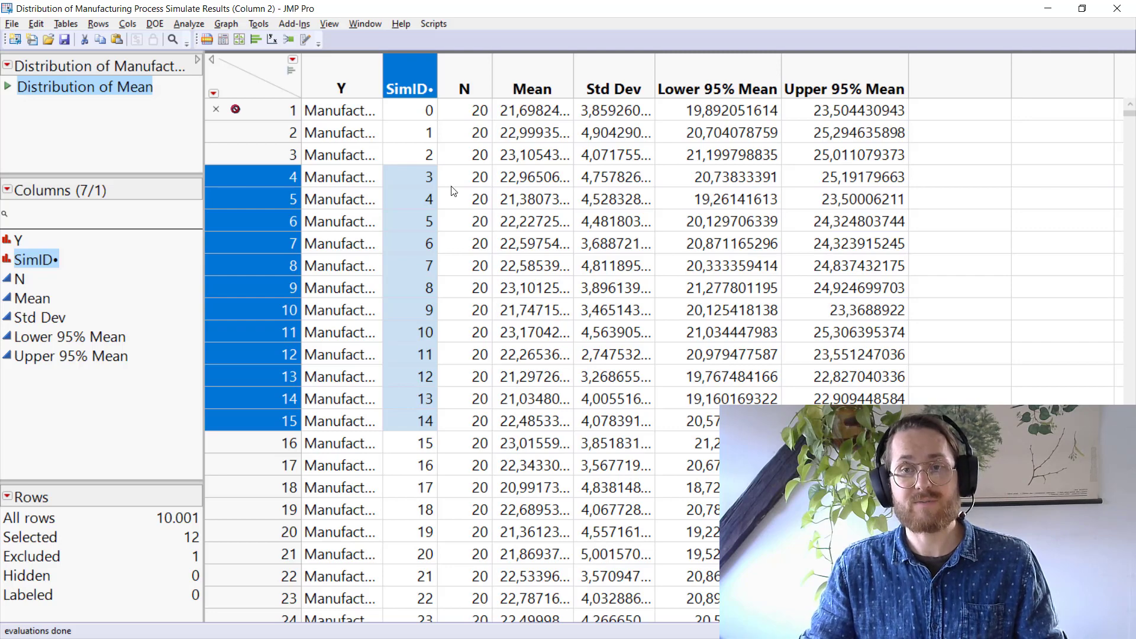
click(534, 78)
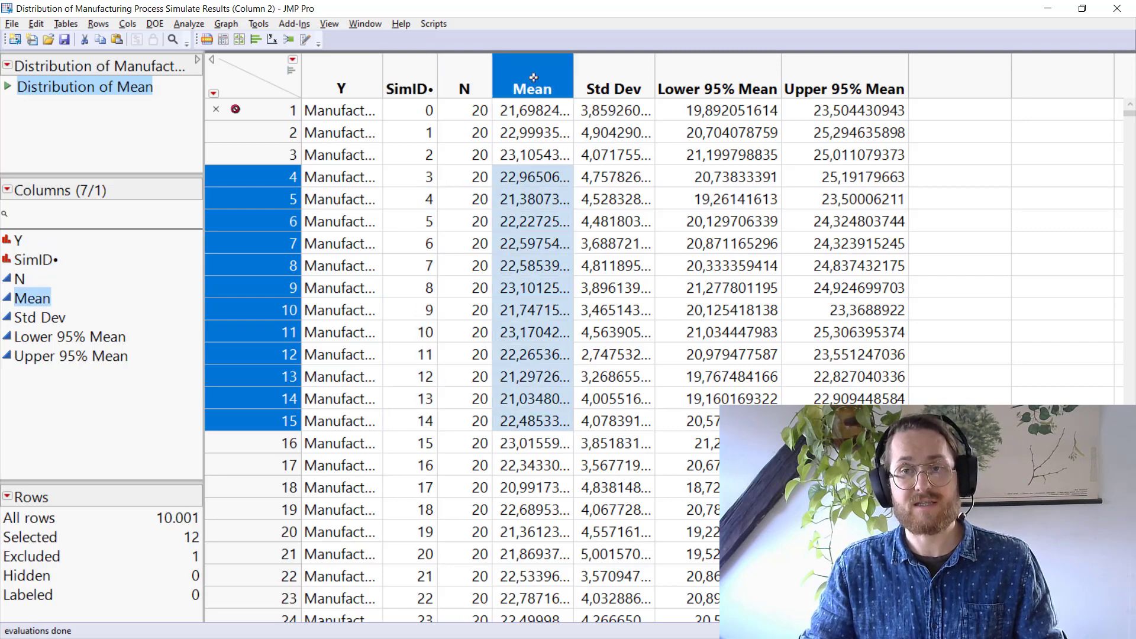
click(720, 72)
click(846, 75)
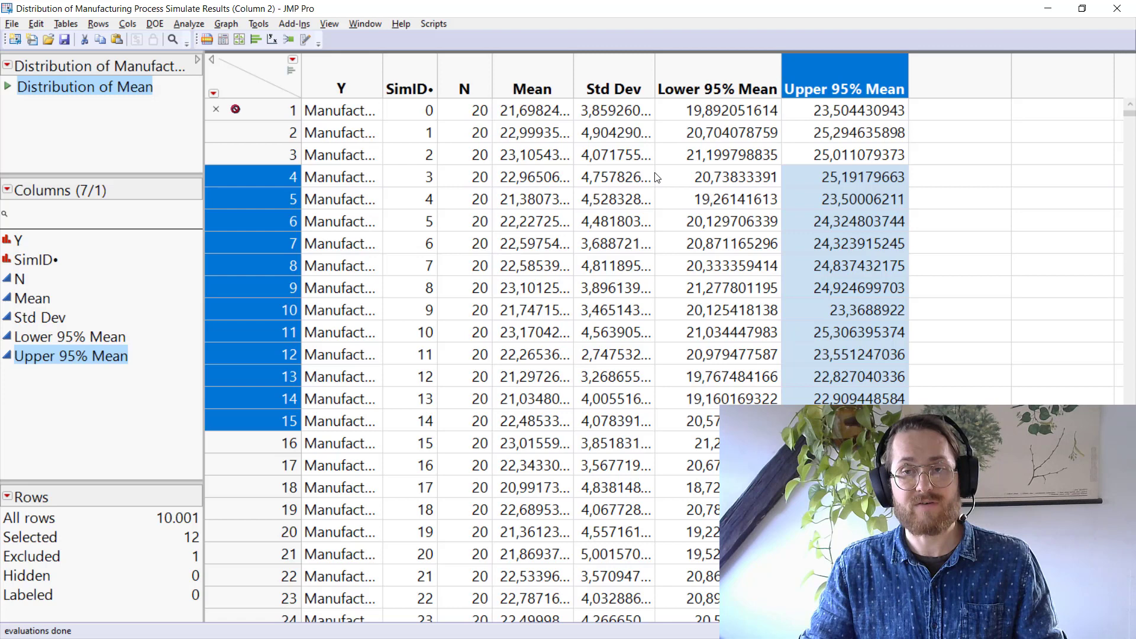
click(522, 77)
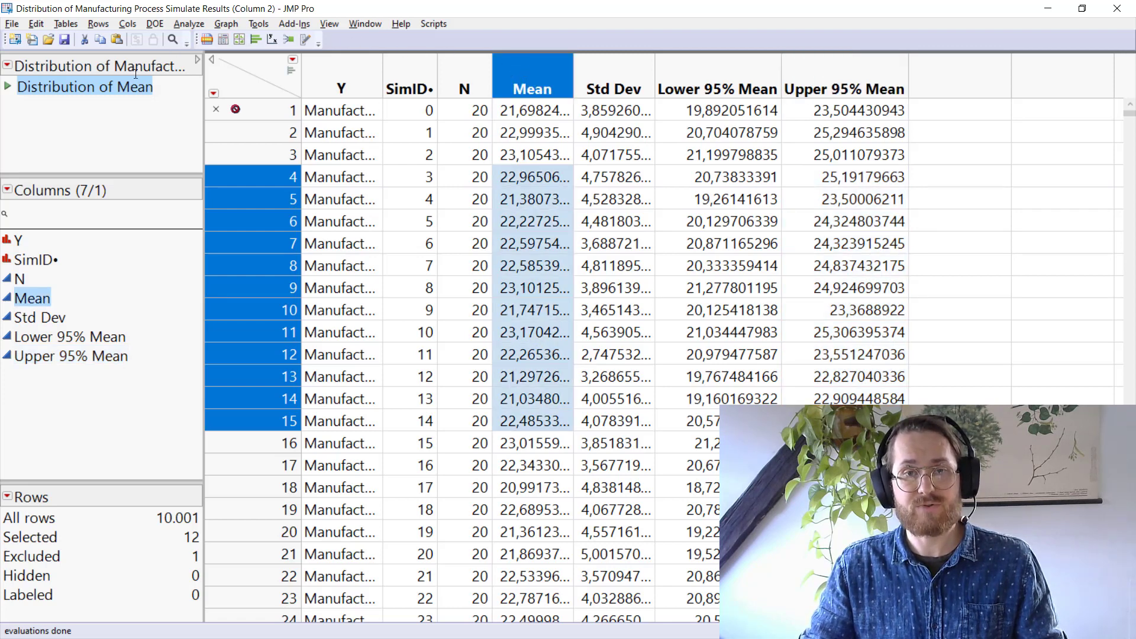
Open the Distribution of Mean report and place it beside the original sample's distribution report
click(112, 86)
double_click(112, 86)
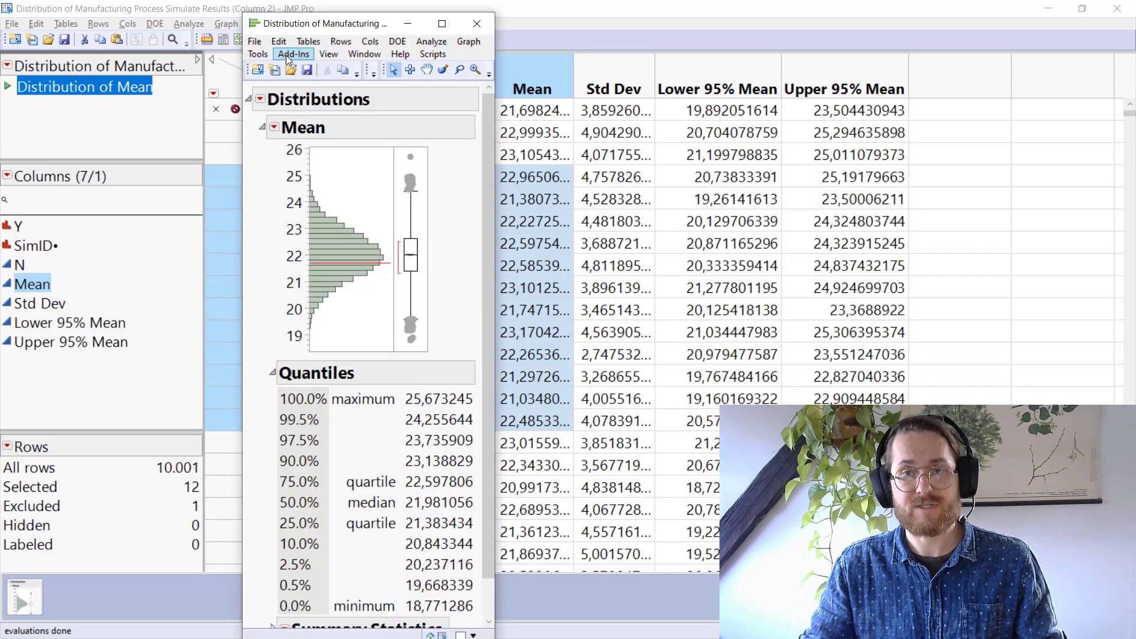
drag(338, 23, 532, 26)
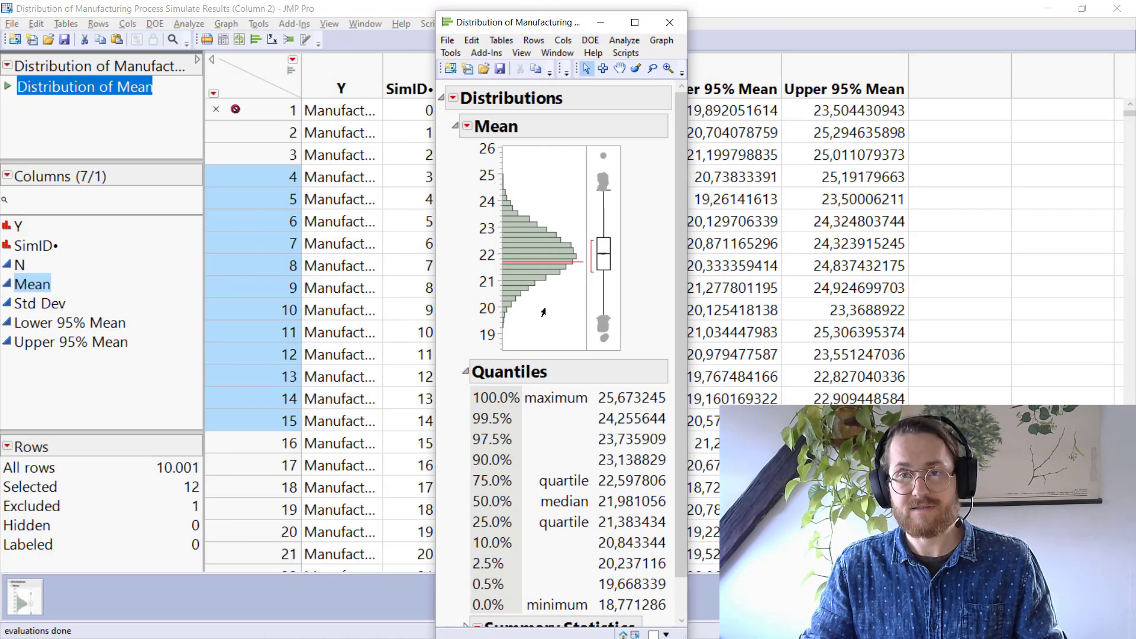
key(alt+Tab)
key(Tab)
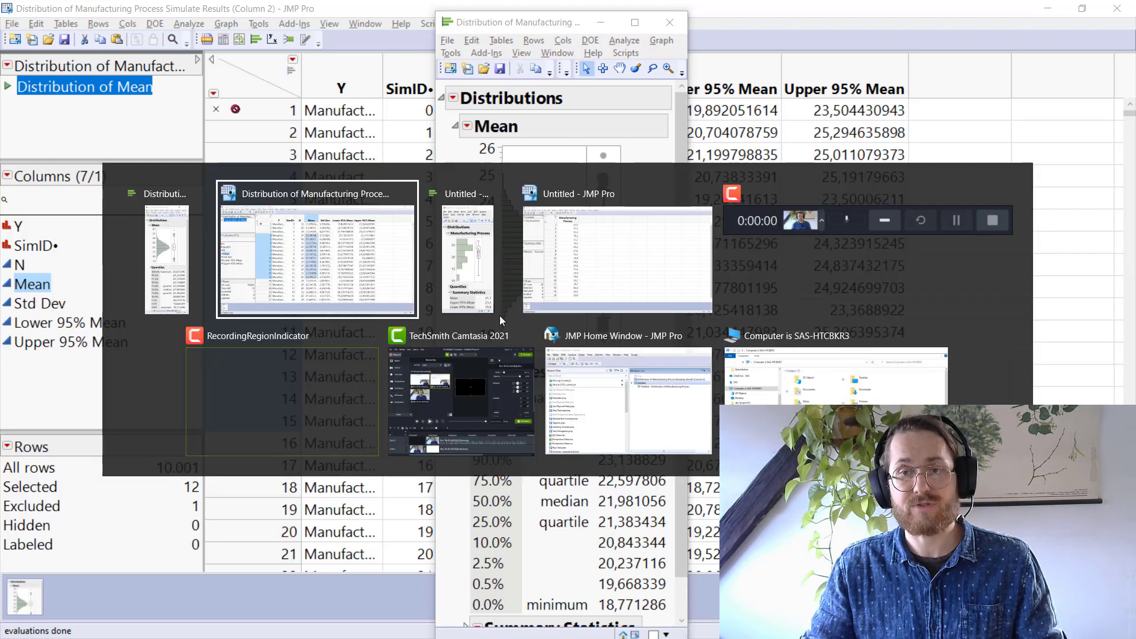
drag(182, 36, 207, 29)
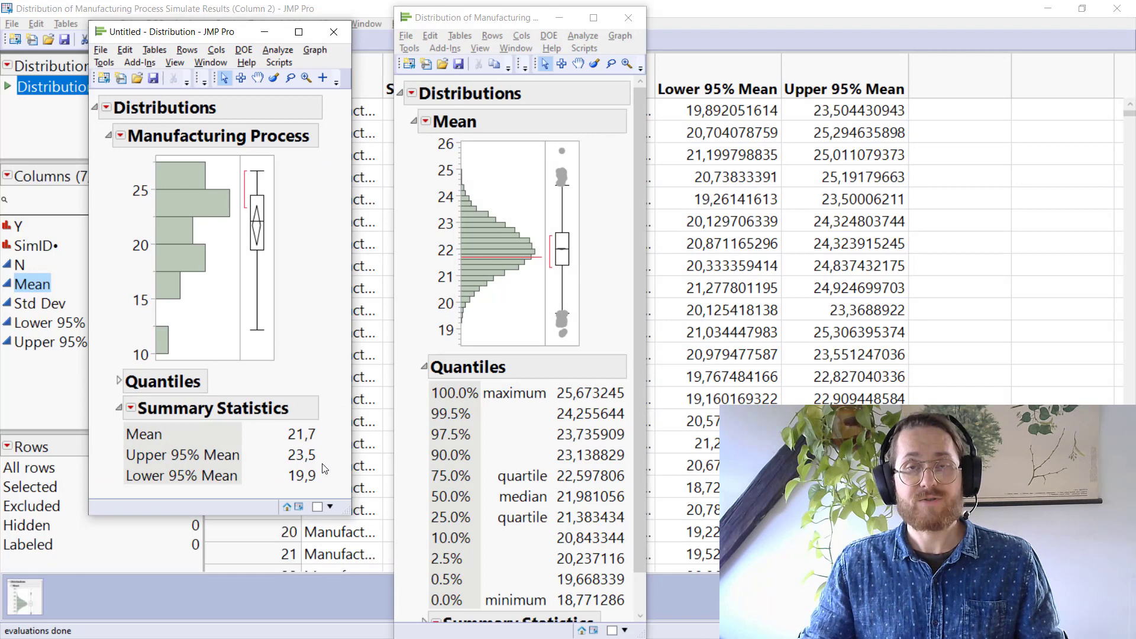
Mark the sample mean 21,7 and its interval bounds against the simulated means' 2.5% and 97.5% quantiles
mouse_move(328, 436)
mouse_down()
mouse_move(330, 486)
mouse_move(315, 421)
mouse_move(343, 464)
mouse_up()
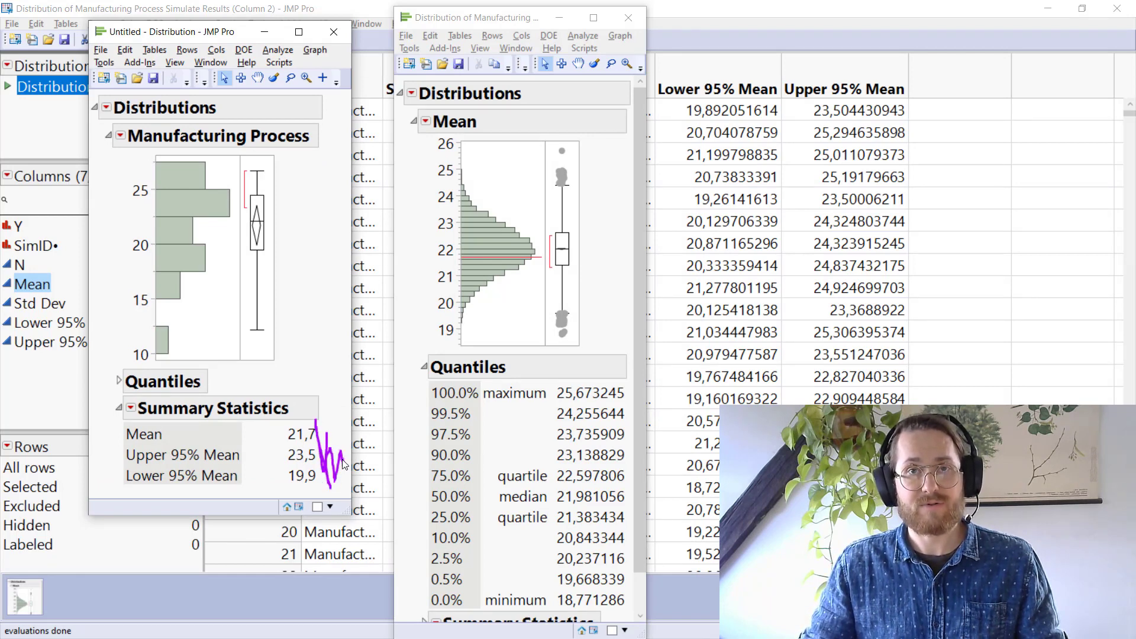
mouse_move(404, 405)
mouse_down()
mouse_move(417, 571)
mouse_move(403, 407)
mouse_move(412, 451)
mouse_up()
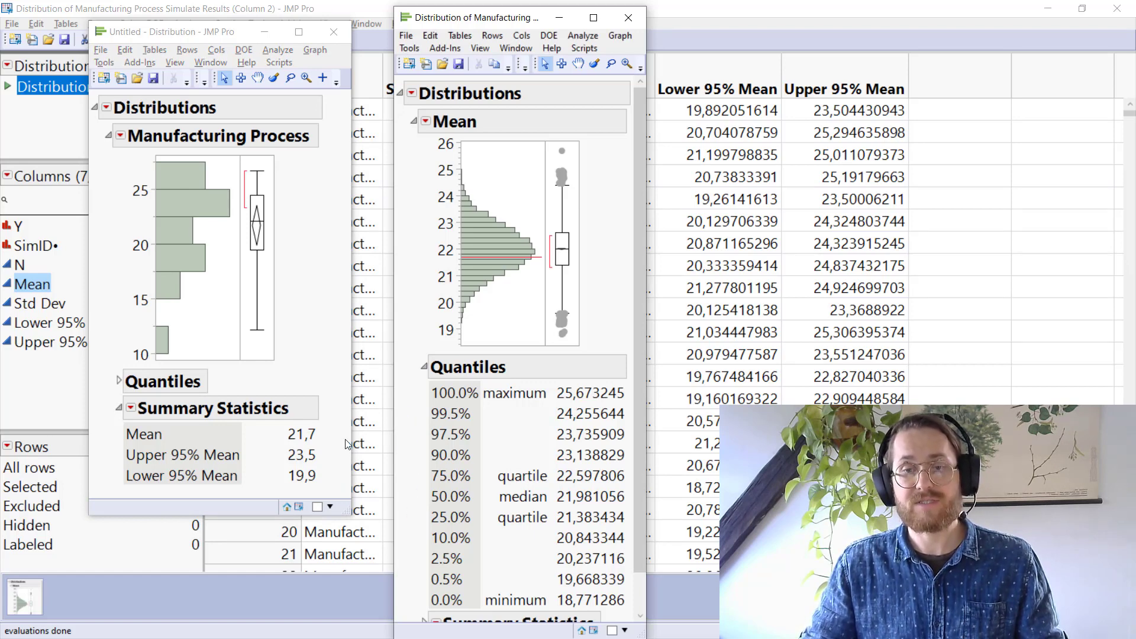
drag(333, 435, 323, 436)
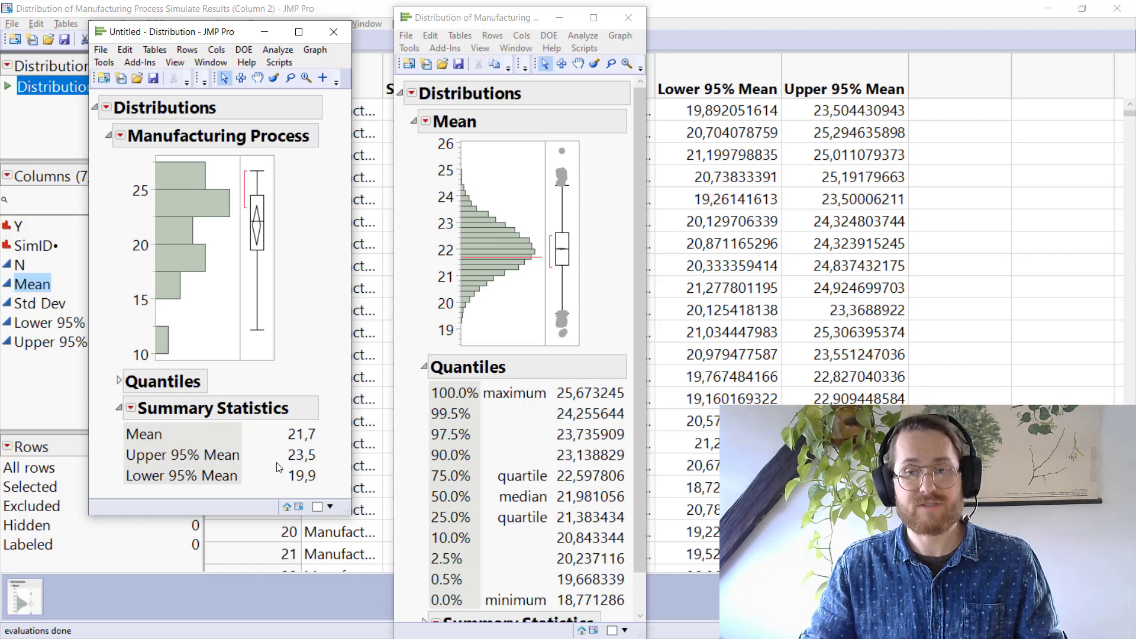
mouse_move(407, 436)
mouse_down()
mouse_move(453, 413)
mouse_move(508, 415)
mouse_move(546, 436)
mouse_move(539, 395)
mouse_move(577, 380)
mouse_move(647, 381)
mouse_move(649, 401)
mouse_move(559, 423)
mouse_move(537, 394)
mouse_move(559, 385)
mouse_up()
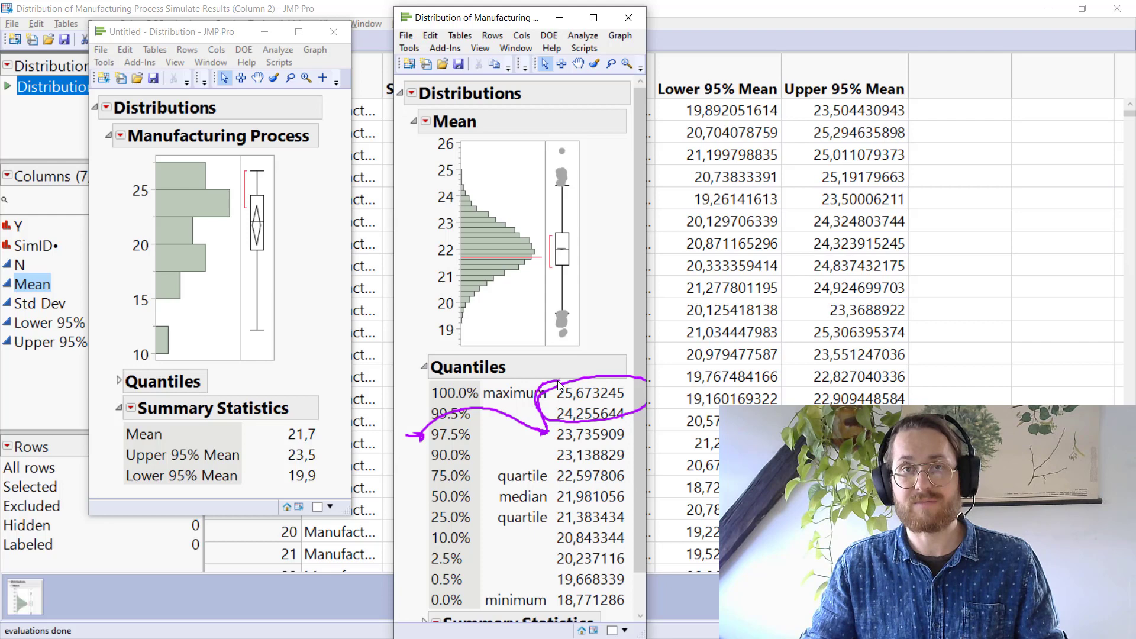
key(Escape)
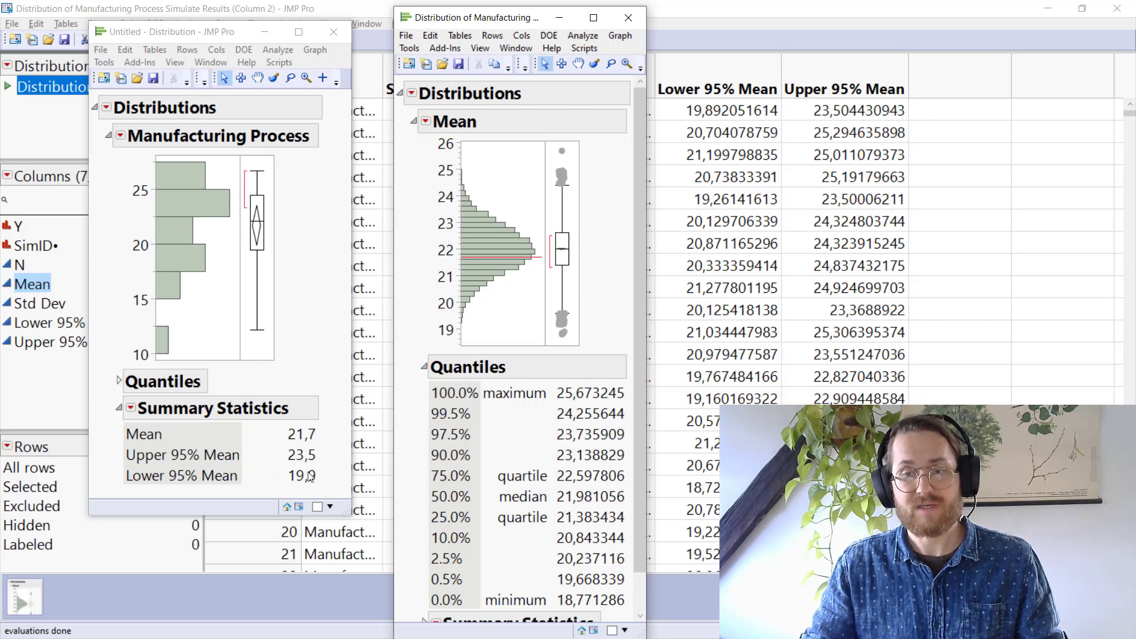
mouse_move(408, 556)
mouse_down()
mouse_move(426, 565)
mouse_move(415, 559)
mouse_move(422, 611)
mouse_up()
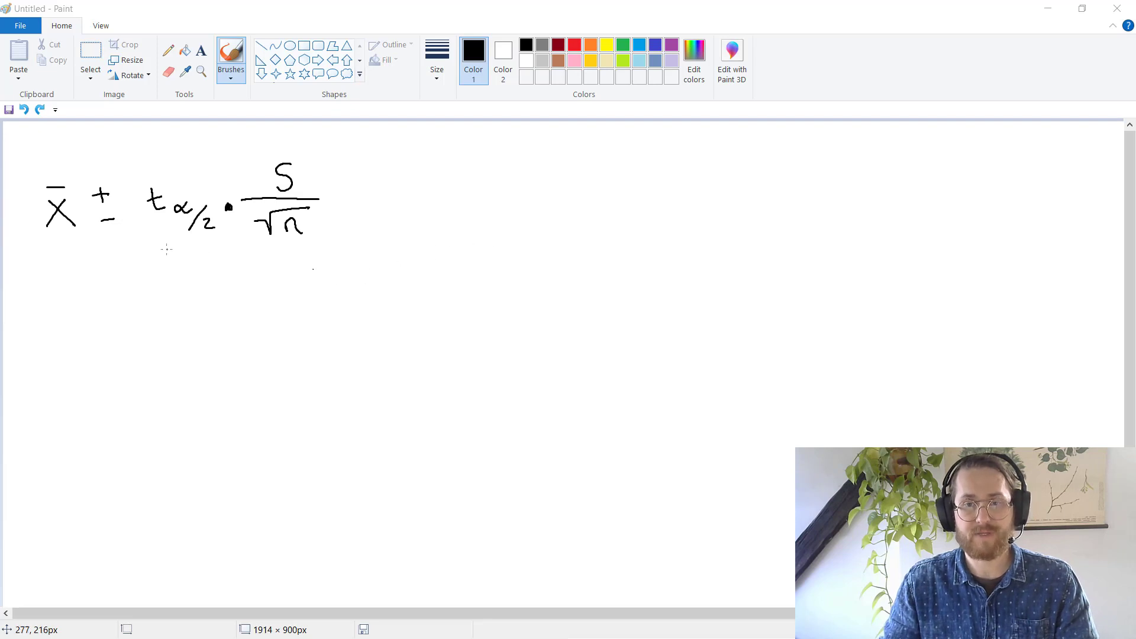
Underline tα/2 in the formula and draw arrows pointing at s and √n
drag(181, 254, 163, 257)
mouse_move(332, 147)
mouse_down()
mouse_move(301, 173)
mouse_move(324, 173)
mouse_up()
mouse_move(338, 269)
mouse_down()
mouse_move(308, 249)
mouse_move(328, 243)
mouse_up()
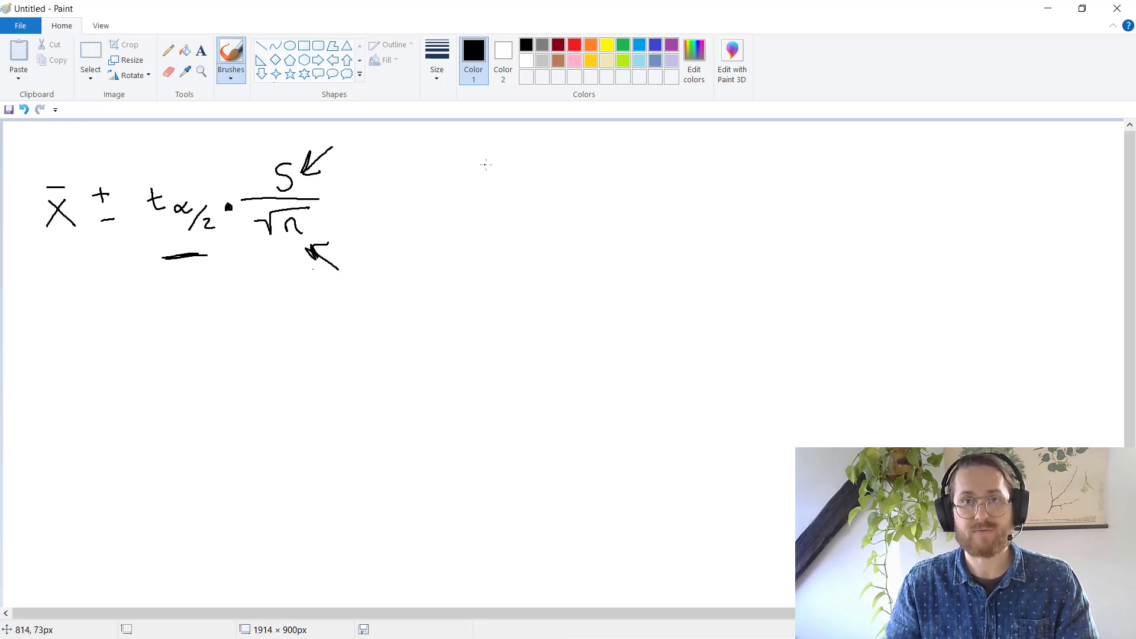
List α, s and n beside the formula with n circled, then bring up JMP's t-value table
mouse_move(491, 163)
mouse_down()
mouse_move(466, 185)
mouse_move(448, 171)
mouse_move(510, 178)
mouse_up()
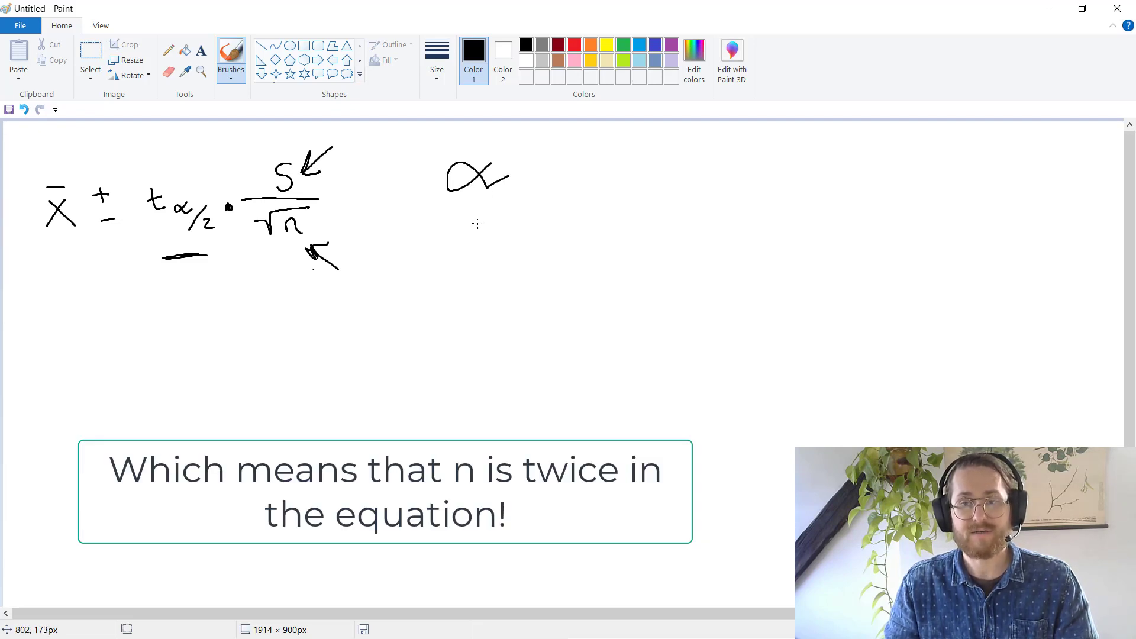
mouse_move(481, 221)
mouse_down()
mouse_move(486, 263)
mouse_move(461, 261)
mouse_up()
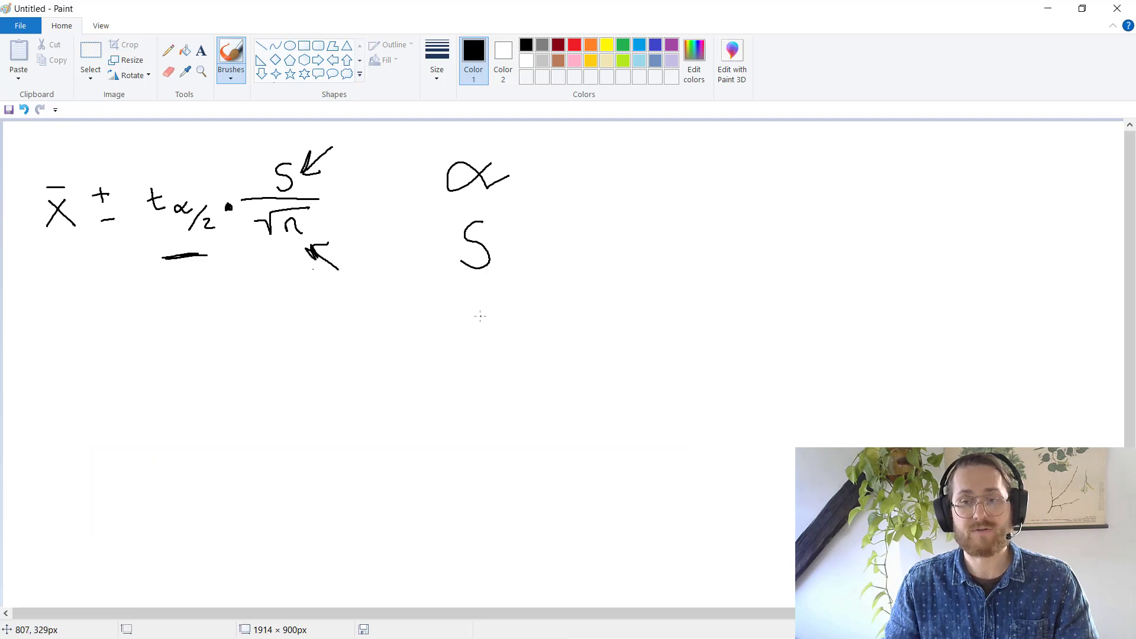
drag(465, 302, 501, 329)
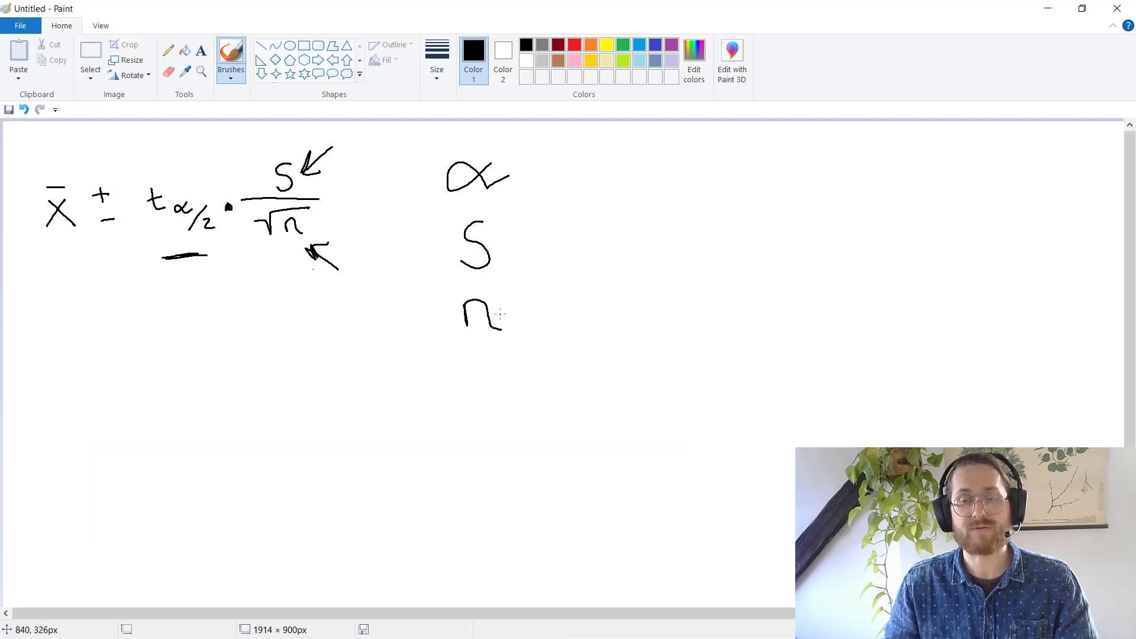
mouse_move(593, 234)
mouse_down()
mouse_move(525, 241)
mouse_move(548, 249)
mouse_up()
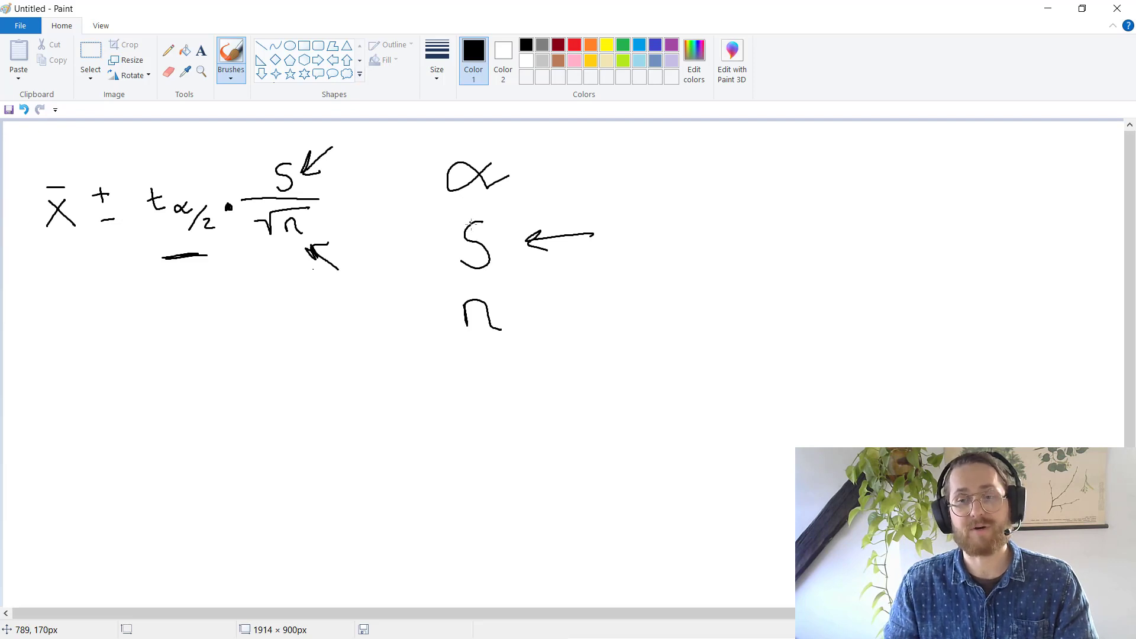
mouse_move(512, 294)
mouse_down()
mouse_move(456, 281)
mouse_move(453, 339)
mouse_move(528, 323)
mouse_move(510, 294)
mouse_up()
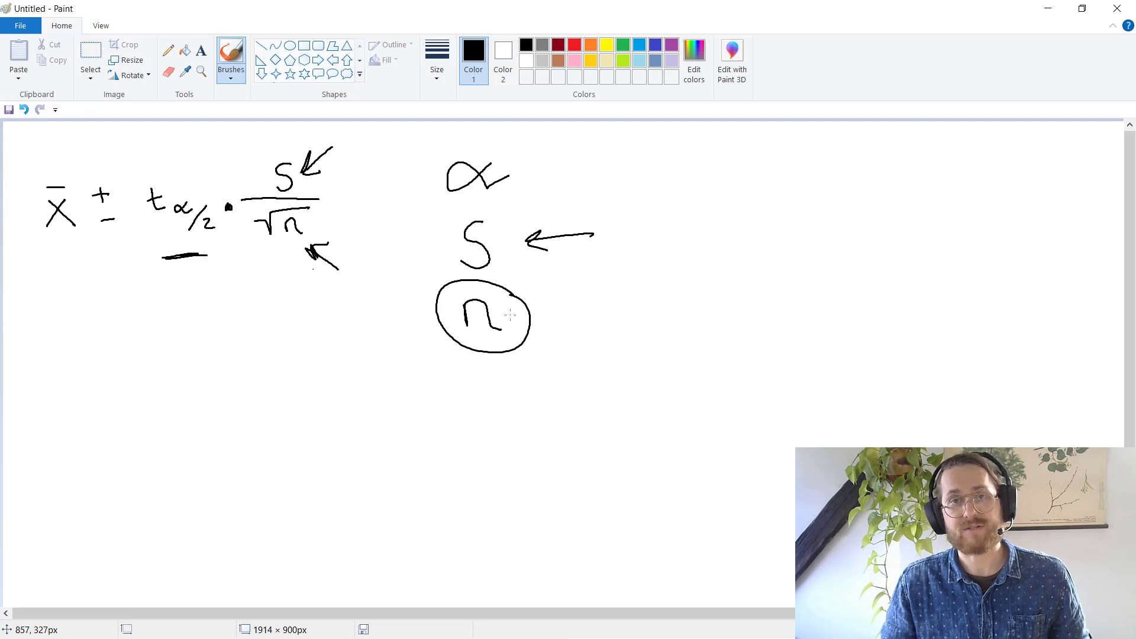
key(alt+Tab)
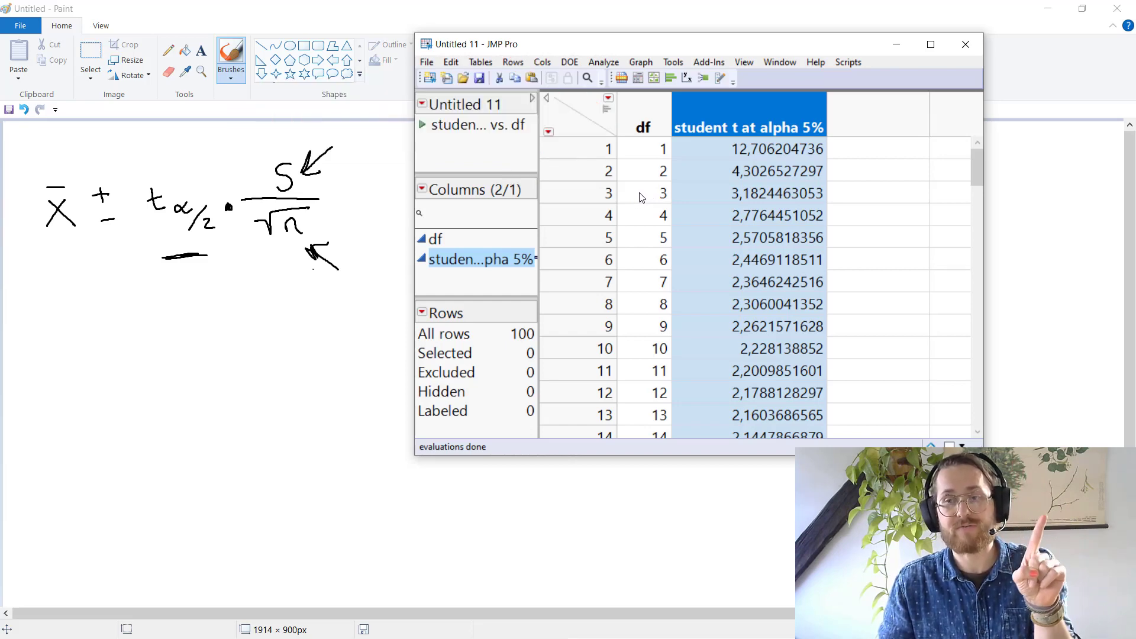
Select the df 1 row (t-value 12,706), then go back to the Paint drawing
click(725, 152)
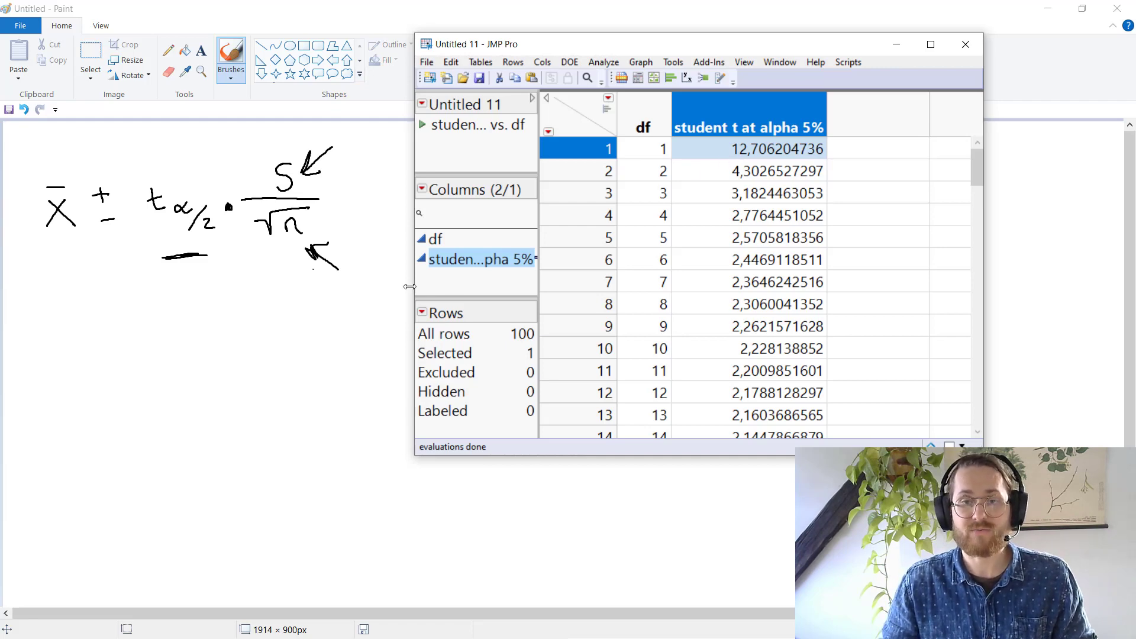
key(alt+Tab)
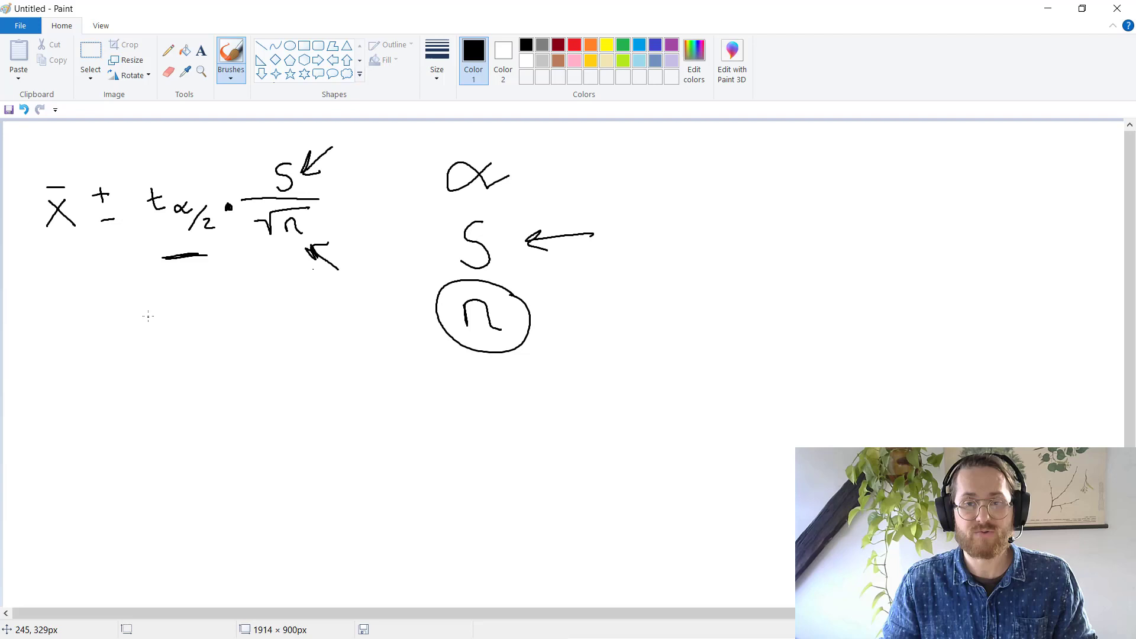
Handwrite 12 · s/√n under the confidence-interval formula, then return to the JMP t-value table
mouse_move(147, 316)
mouse_down()
mouse_move(156, 349)
mouse_move(191, 323)
mouse_move(220, 338)
mouse_up()
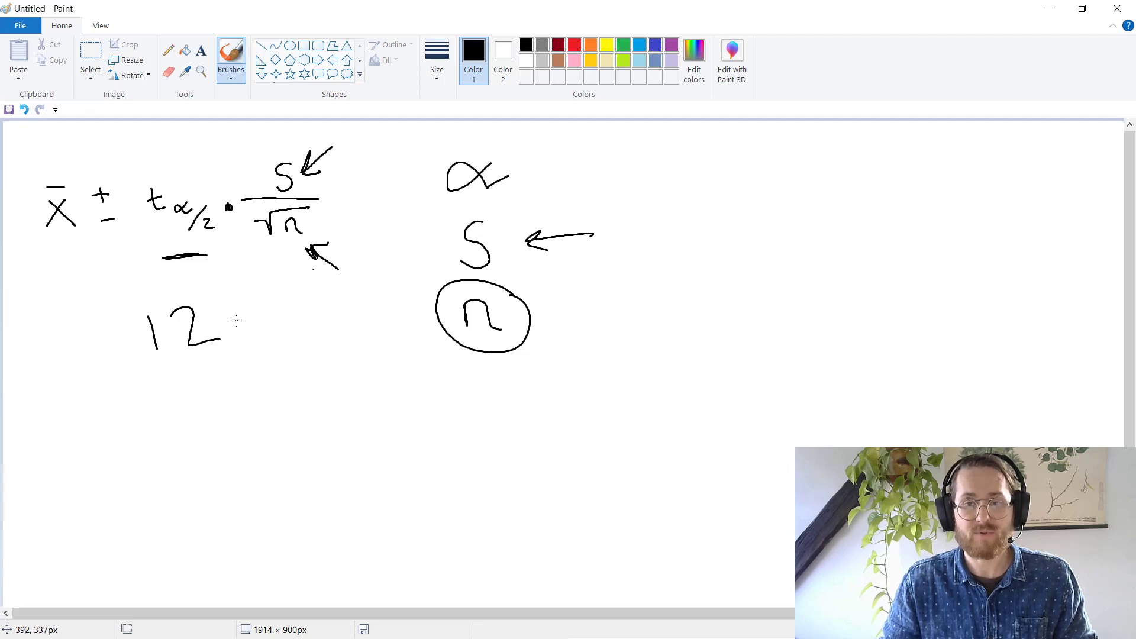
mouse_move(289, 276)
mouse_down()
mouse_move(278, 278)
mouse_move(276, 300)
mouse_up()
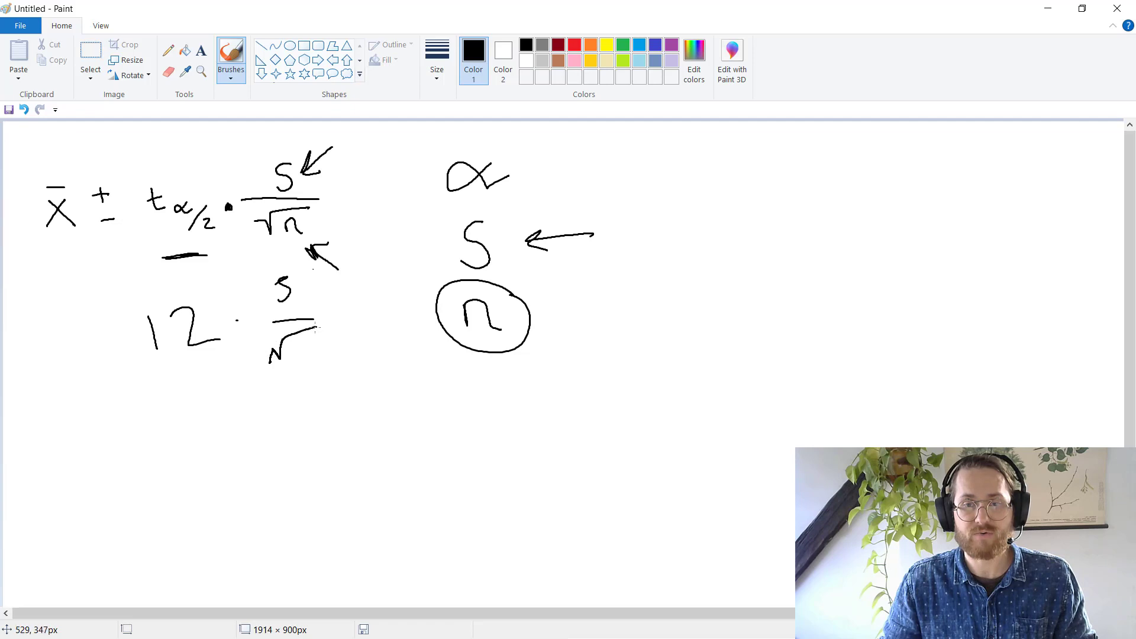
drag(298, 347, 307, 354)
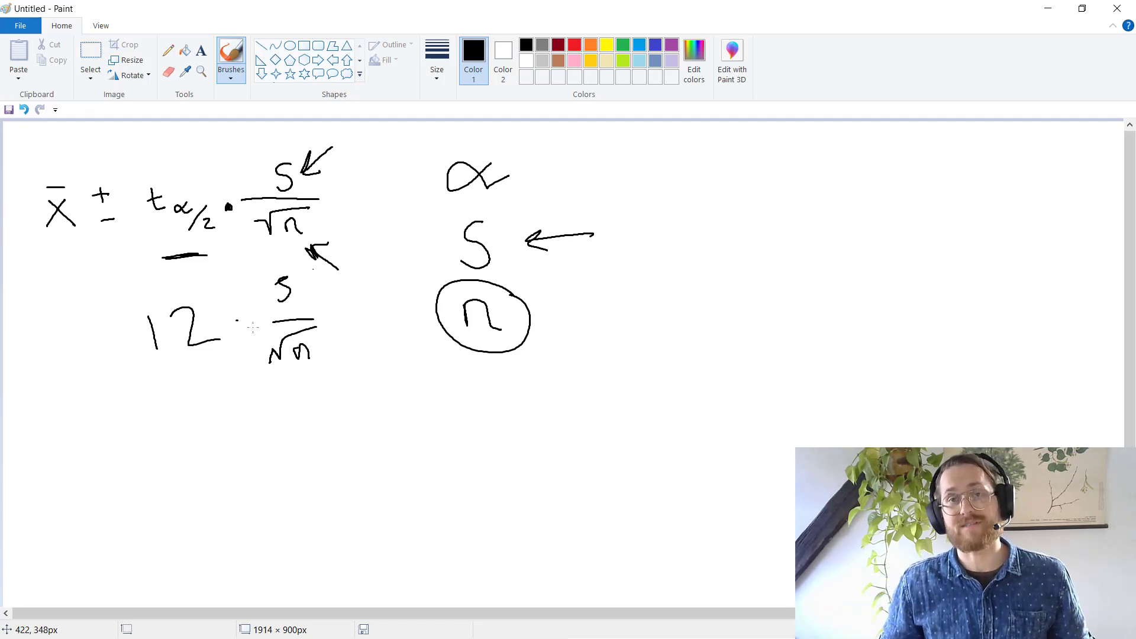
key(alt+Tab)
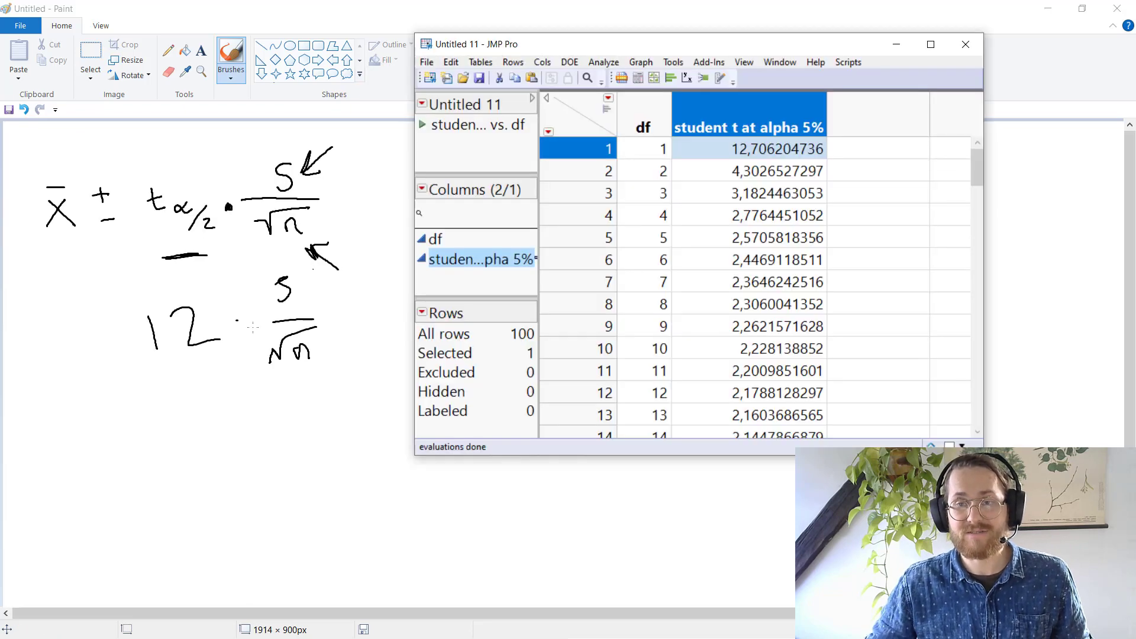
Select the df 7 row (t = 2,3646) and run the 'studen... vs. df' script to plot t against df
click(586, 282)
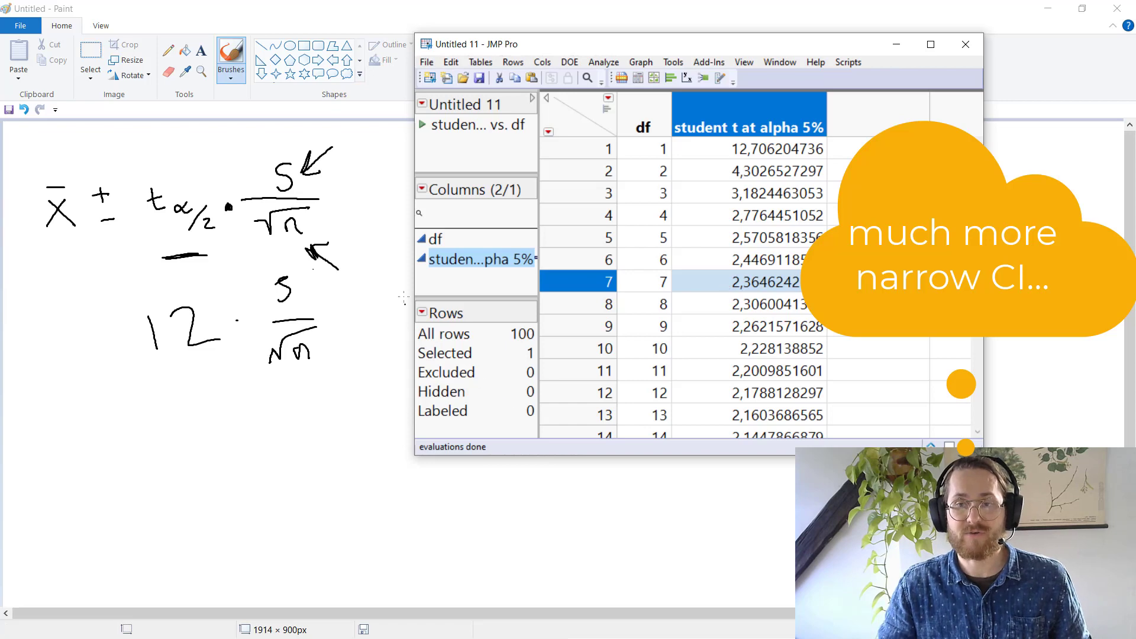
click(422, 124)
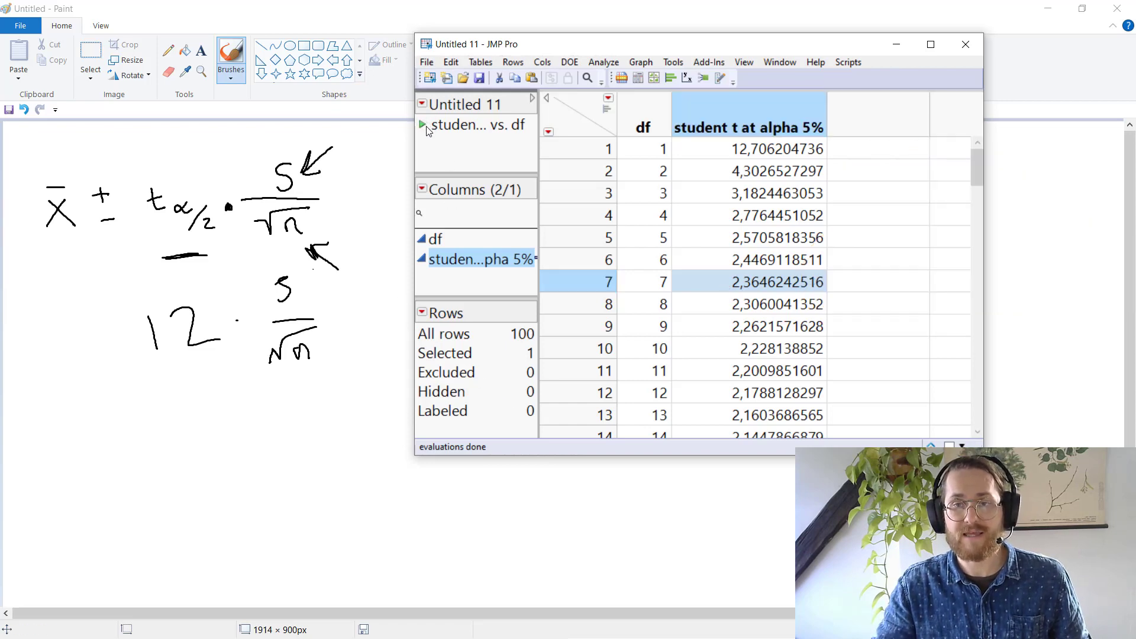
Close the duplicate Graph Builder window and move the remaining t vs. df graph to the upper left
drag(791, 210, 177, 51)
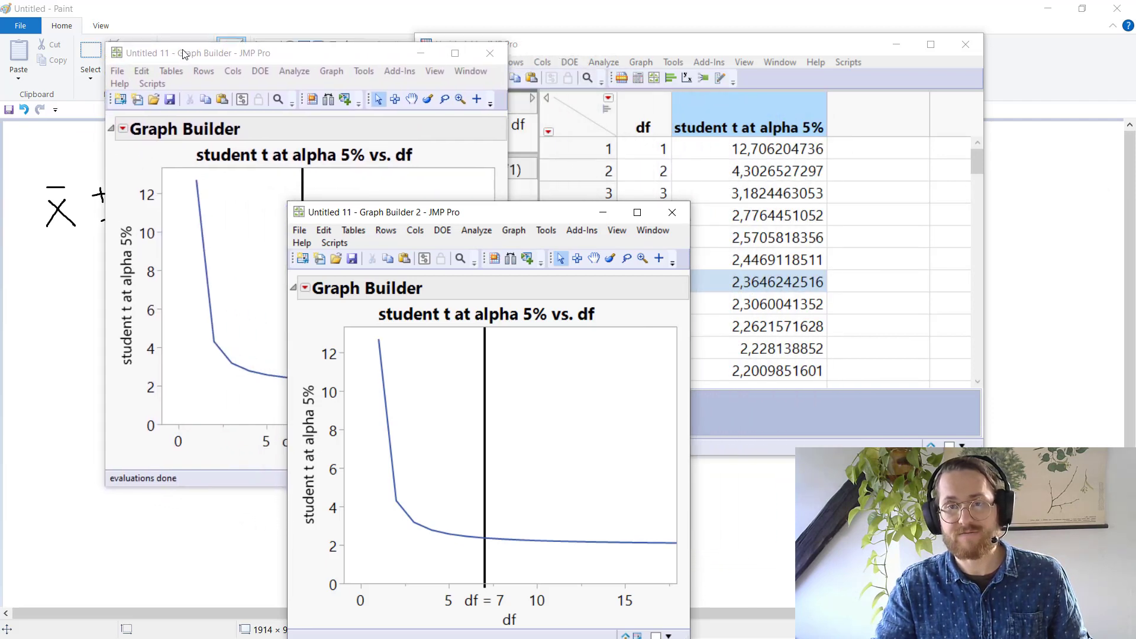
click(177, 51)
click(488, 51)
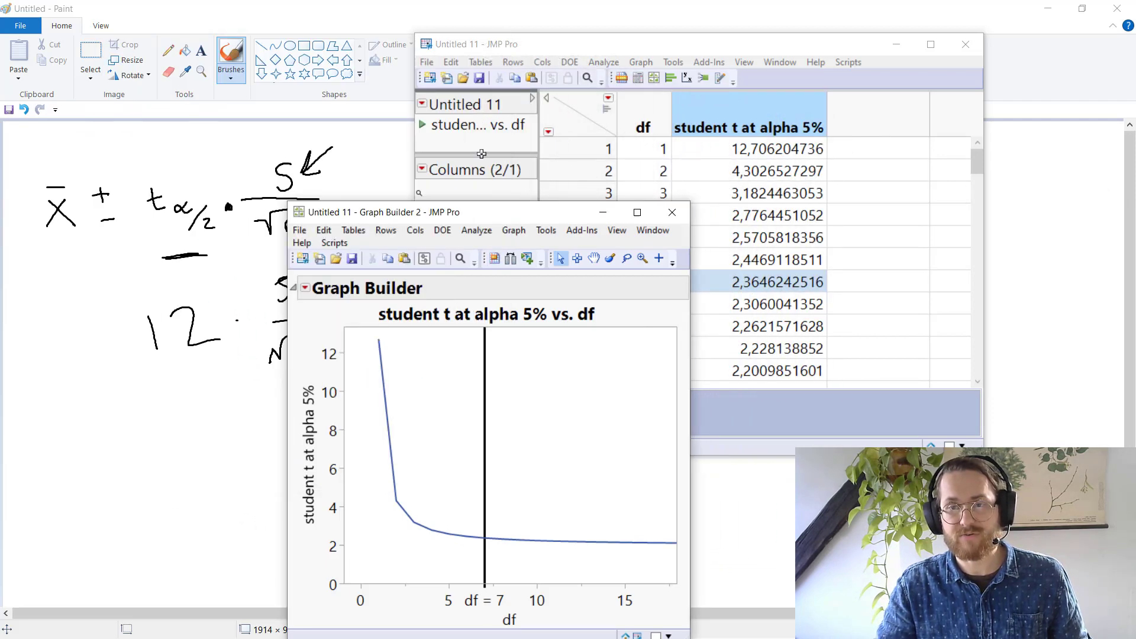
drag(476, 214, 297, 94)
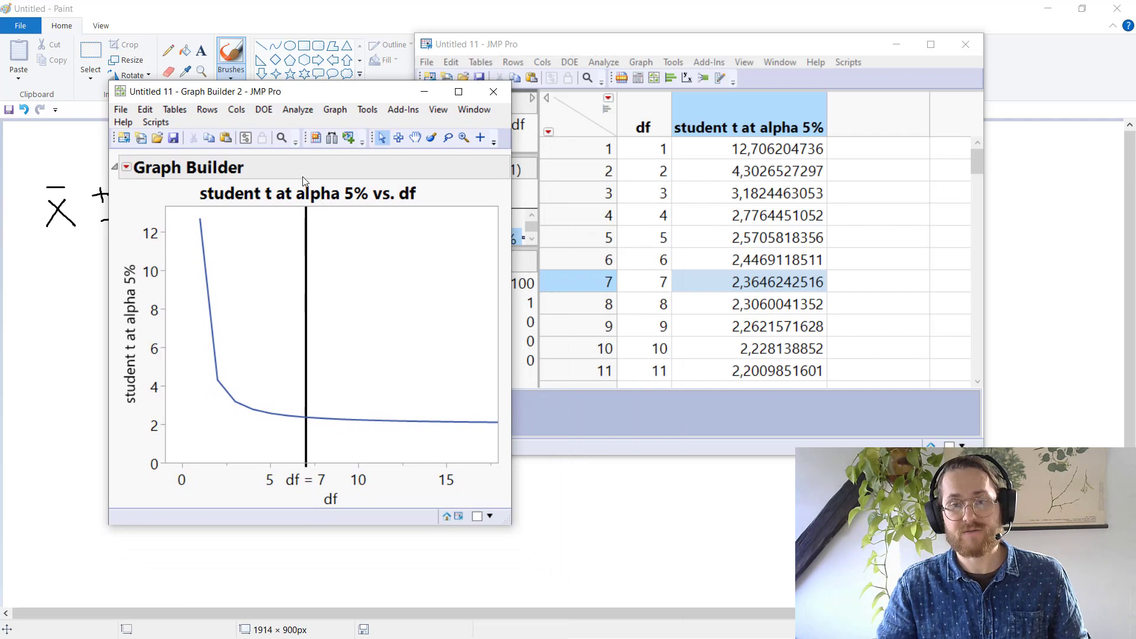